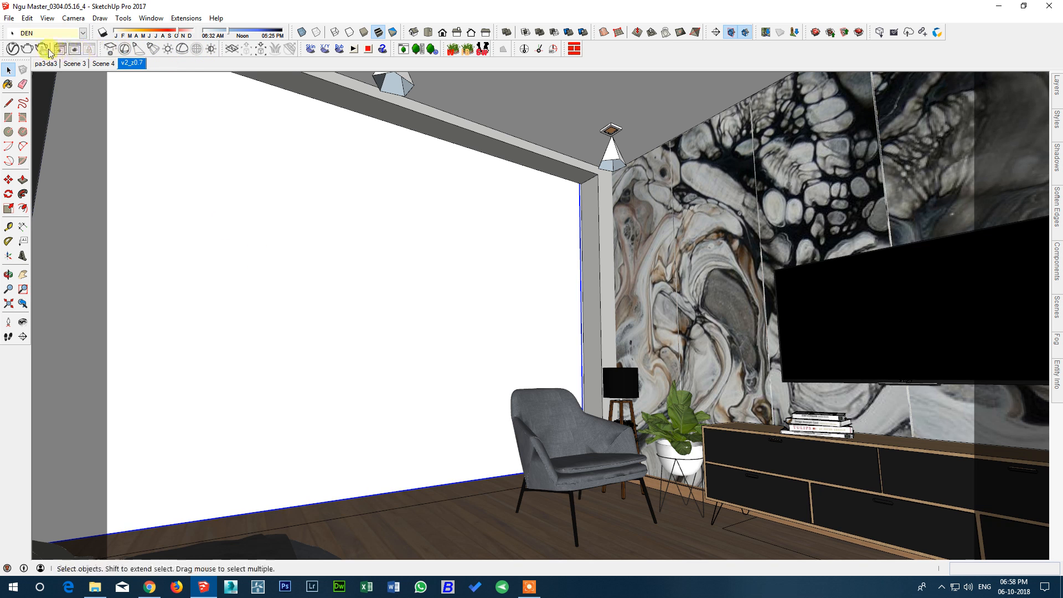
Step: Open the V-Ray light settings and examine the window rectangle light's main, shape and options parameters
click(13, 51)
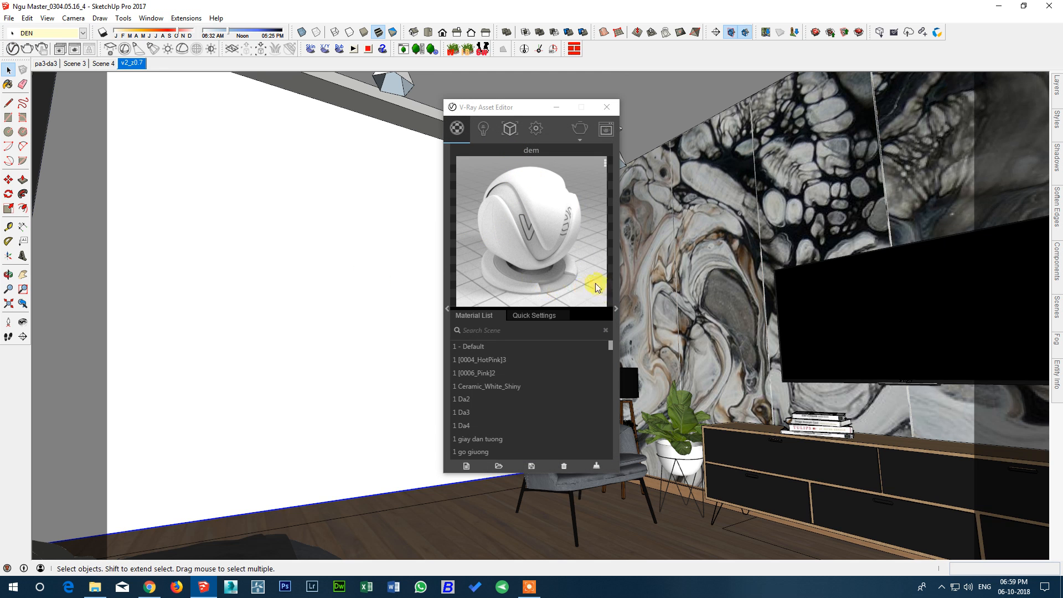
click(485, 127)
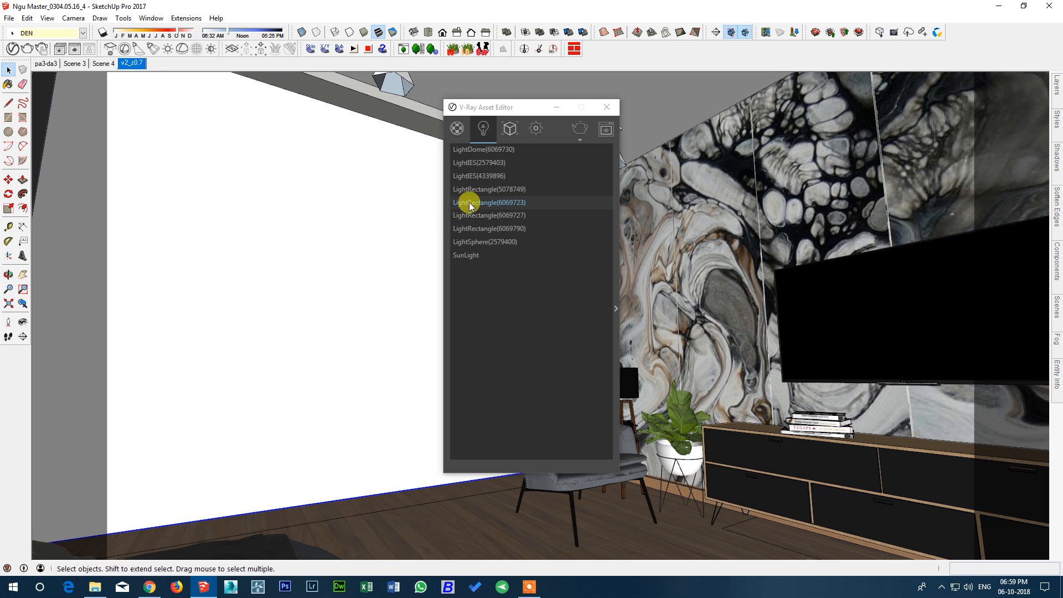
click(616, 305)
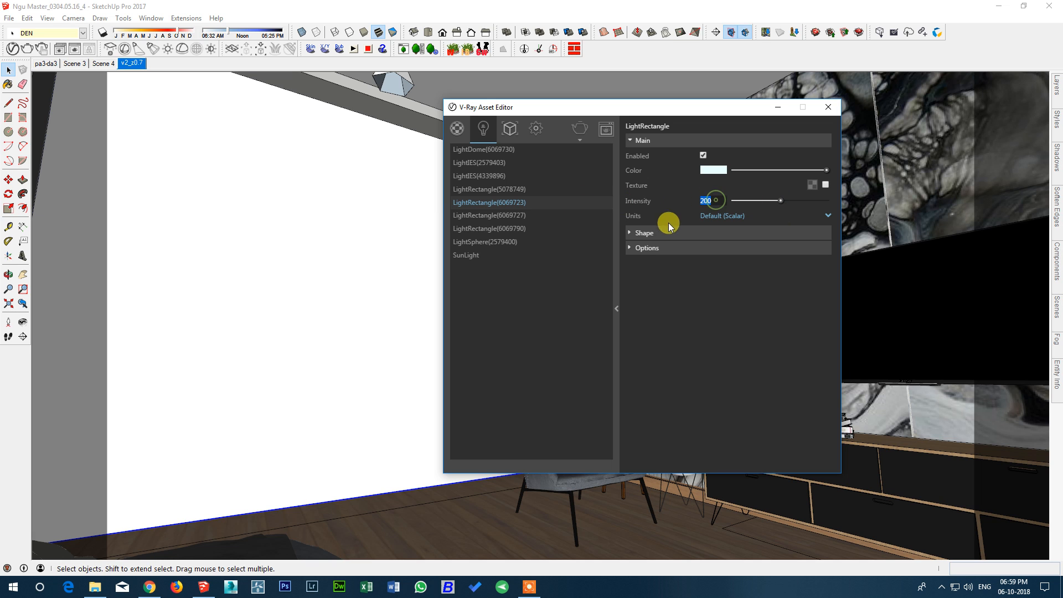
click(651, 232)
click(644, 268)
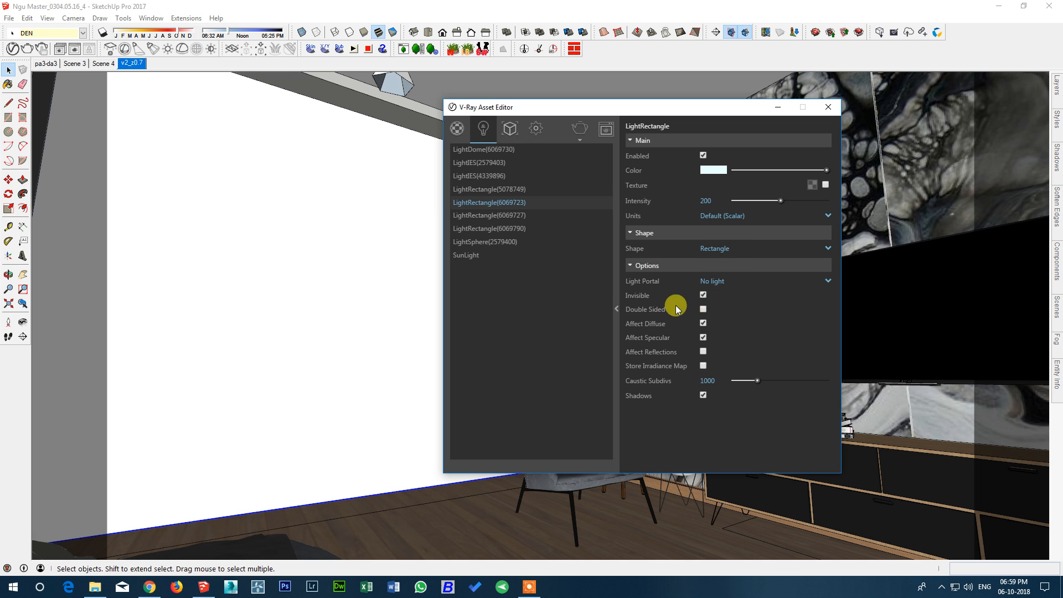
Step: Move the asset editor aside and enter the nested ceiling spotlight component beside the marble wall to show its IES light settings
drag(677, 111, 397, 174)
double_click(617, 154)
double_click(614, 155)
click(614, 158)
double_click(615, 159)
click(615, 159)
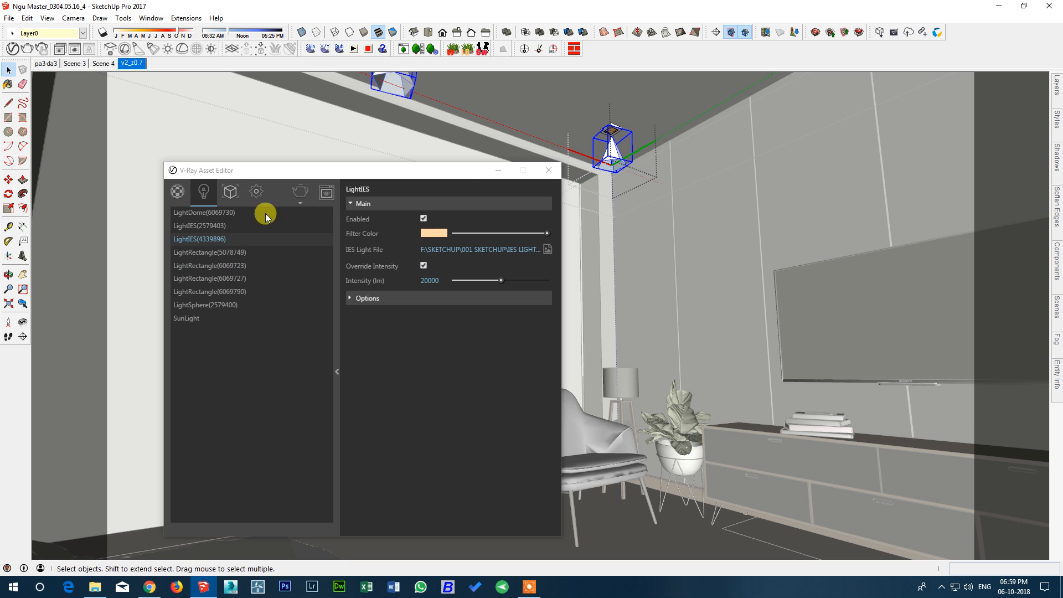
Step: Examine the IES light's filter color RGB values, its intensity and its light file path, leaving them unaltered
click(433, 237)
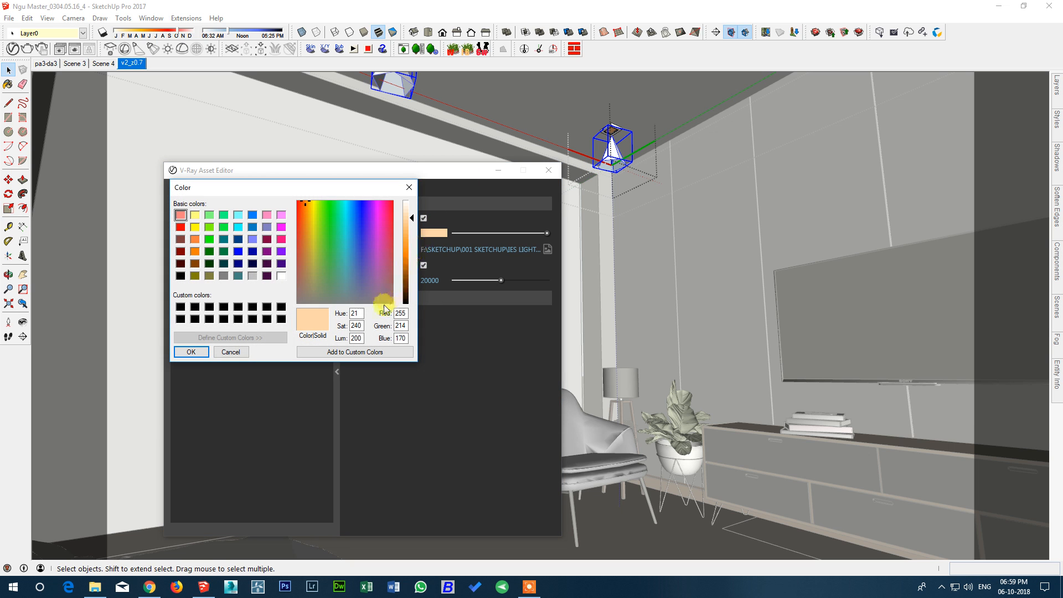
double_click(404, 313)
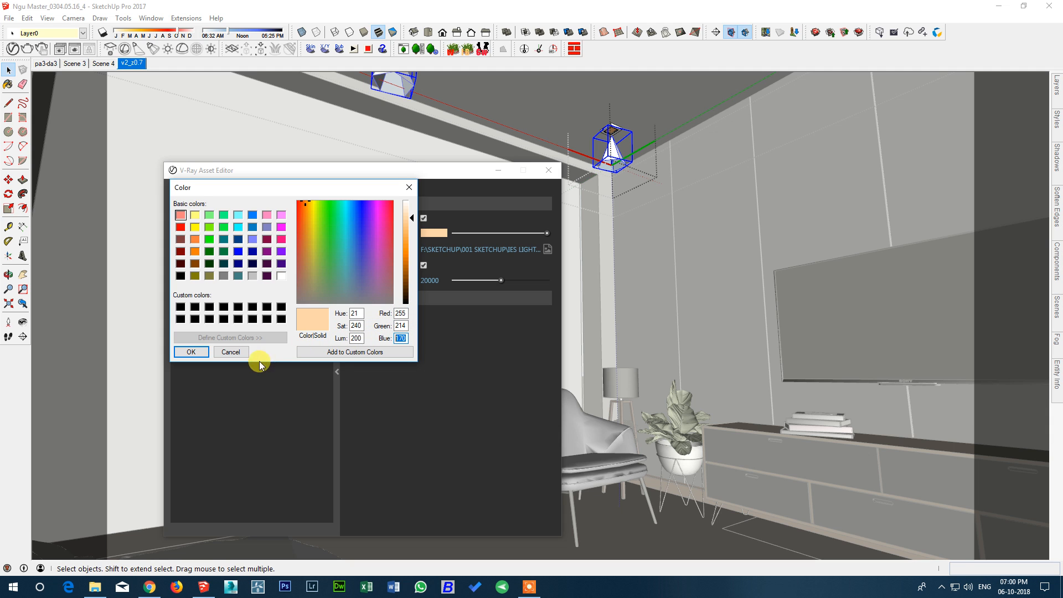
click(231, 353)
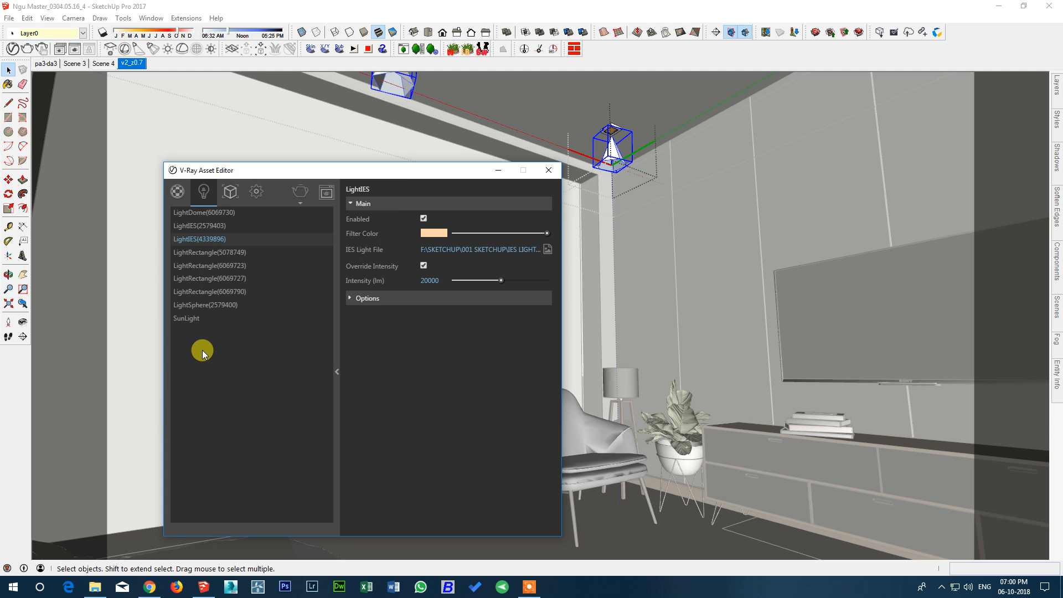
double_click(431, 280)
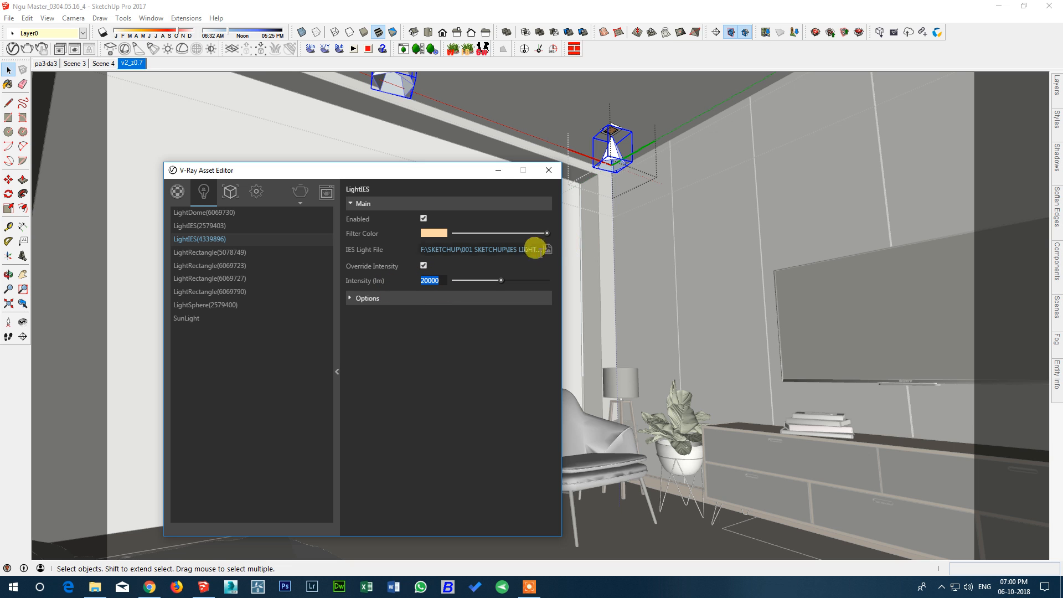
click(487, 249)
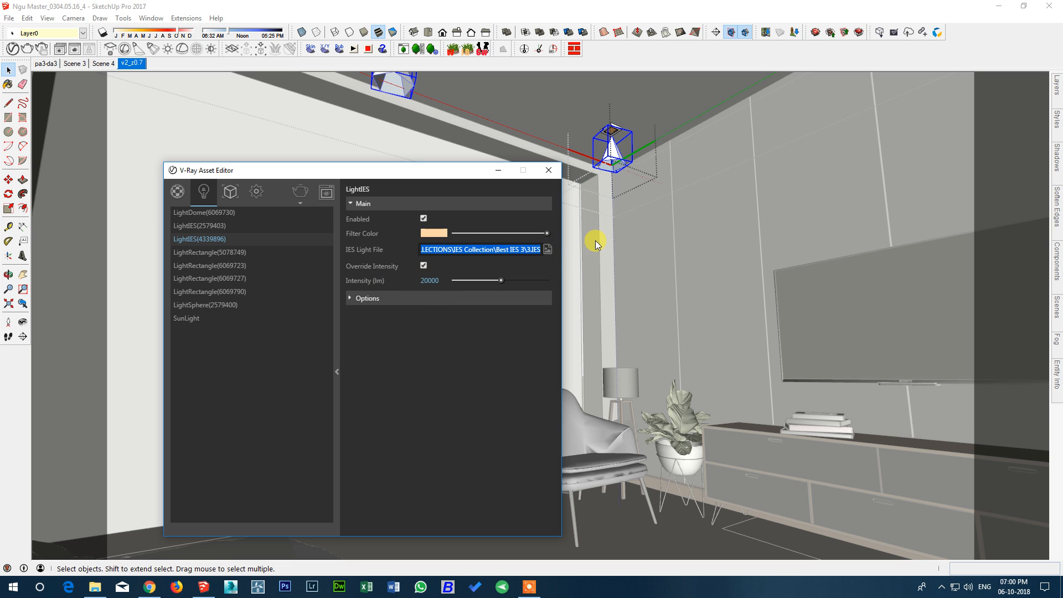
Step: Browse for the IES light file and open the IES Collection's Best IES 3 folder in a separate File Explorer window
click(548, 250)
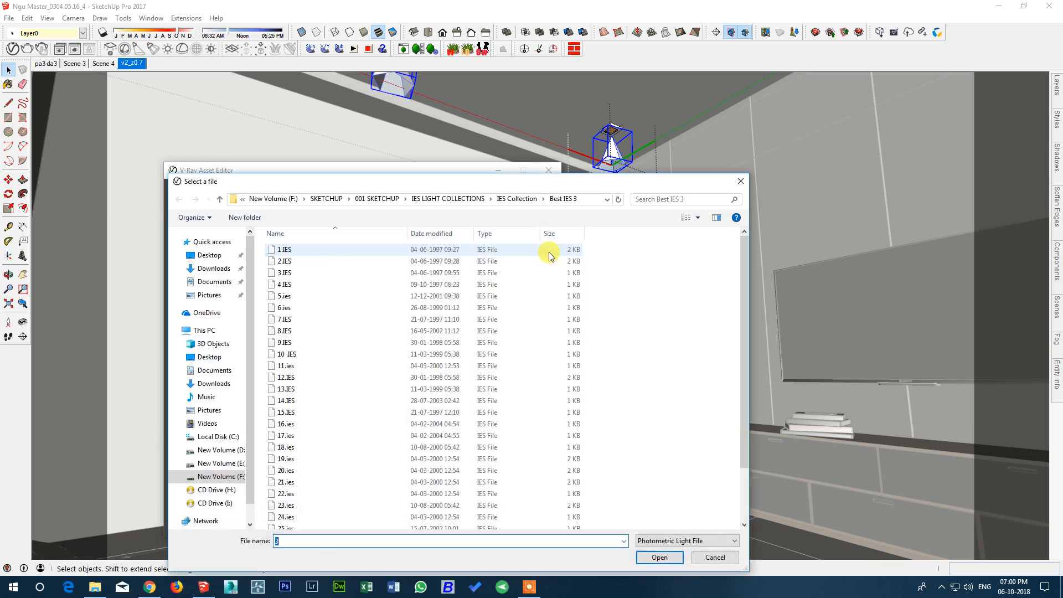
scroll(408, 288, down, 2)
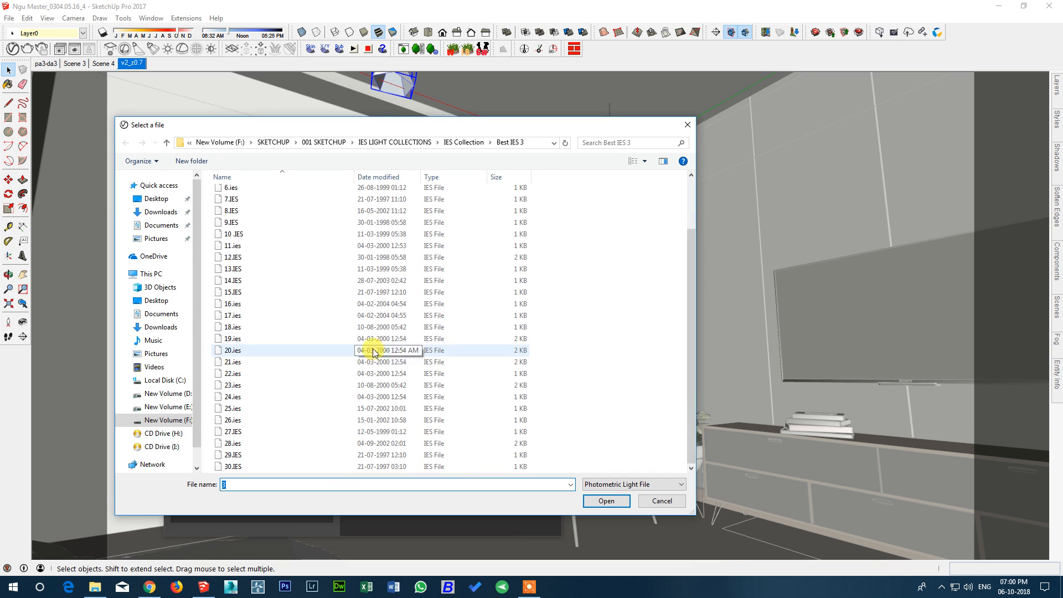
click(474, 143)
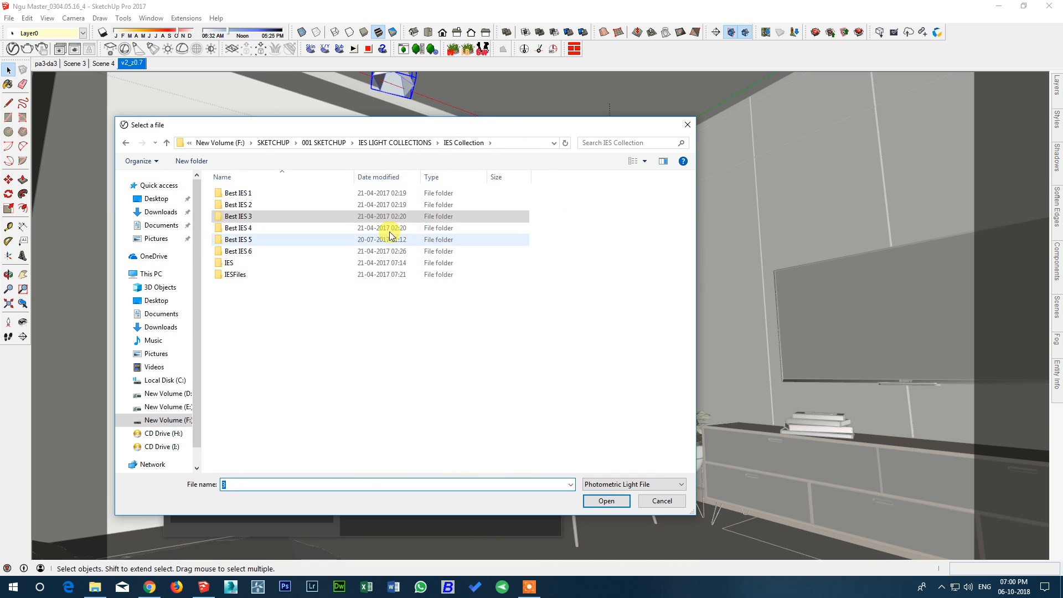
right_click(336, 218)
click(336, 217)
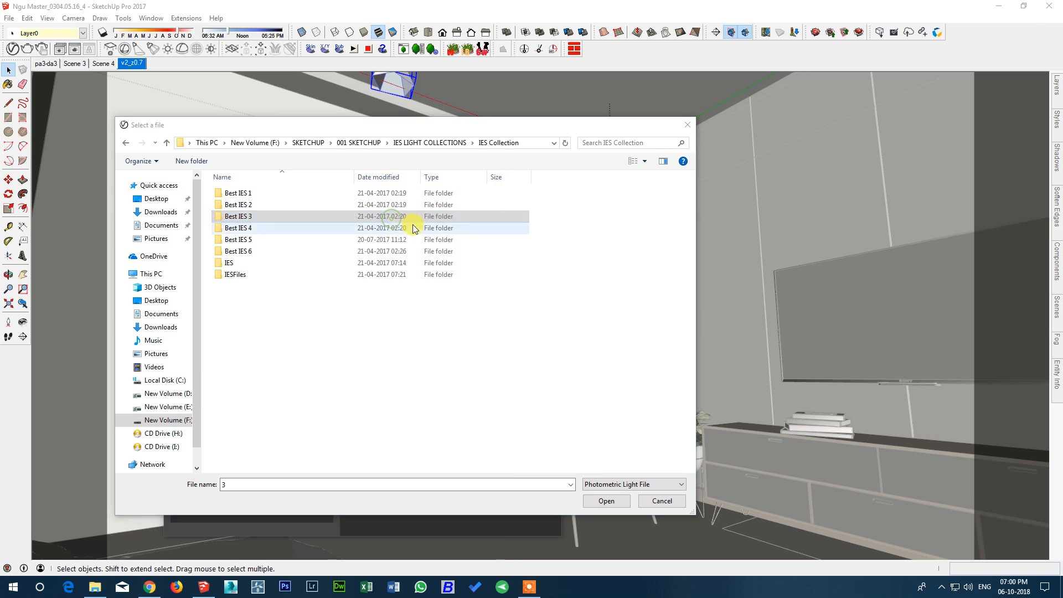
Step: View the iesrv1 preview image of the light patterns, locate 3.IES in the folder and close the folder window
double_click(170, 501)
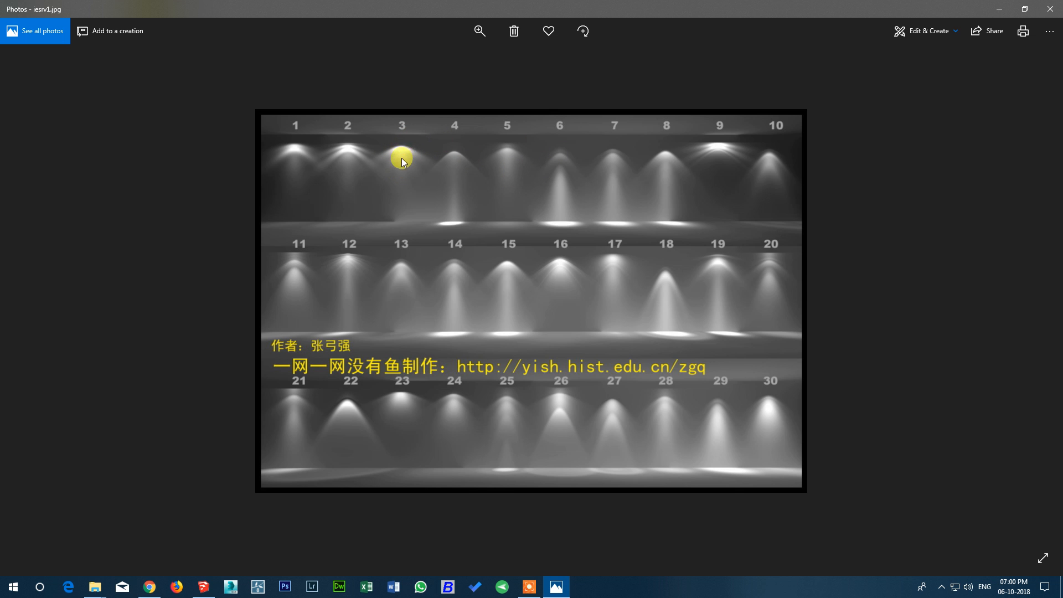
click(1050, 9)
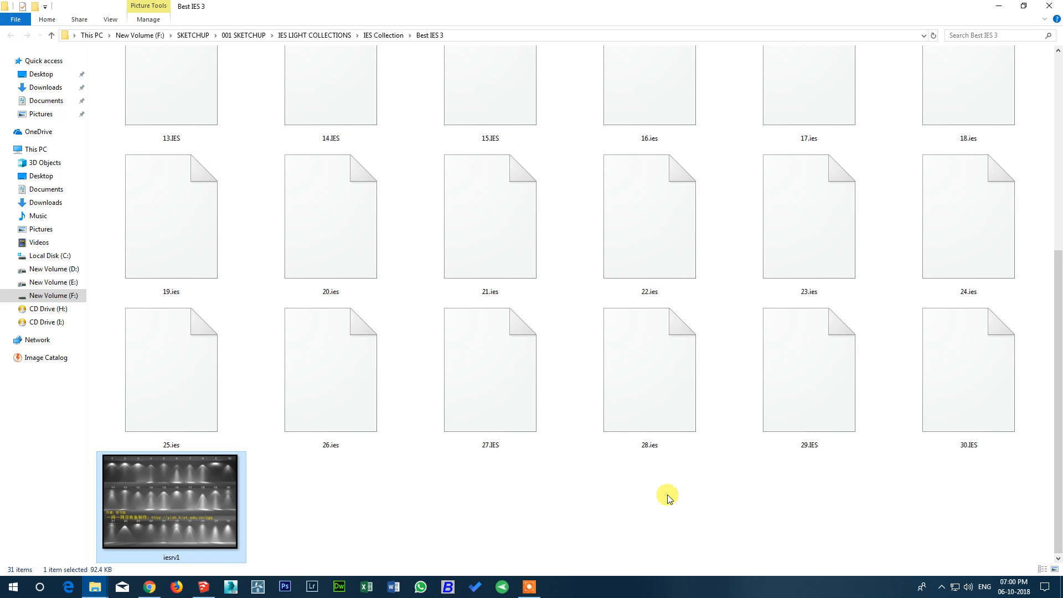
scroll(600, 458, up, 5)
click(475, 119)
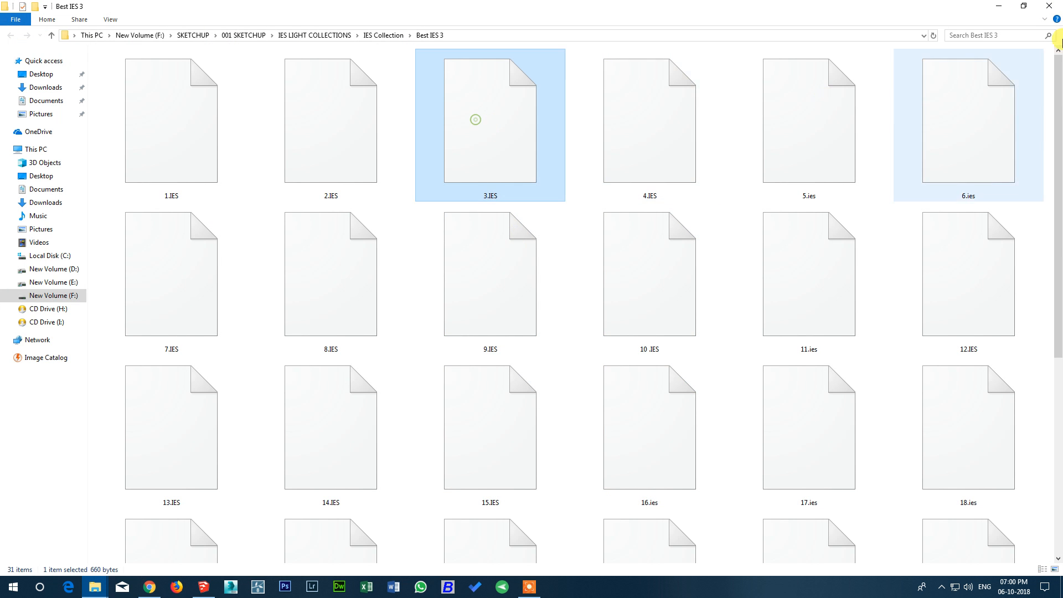
click(1049, 7)
Step: Look into Best IES 3 in the file selection dialog, cancel it and check the end of the IES light file path
double_click(260, 218)
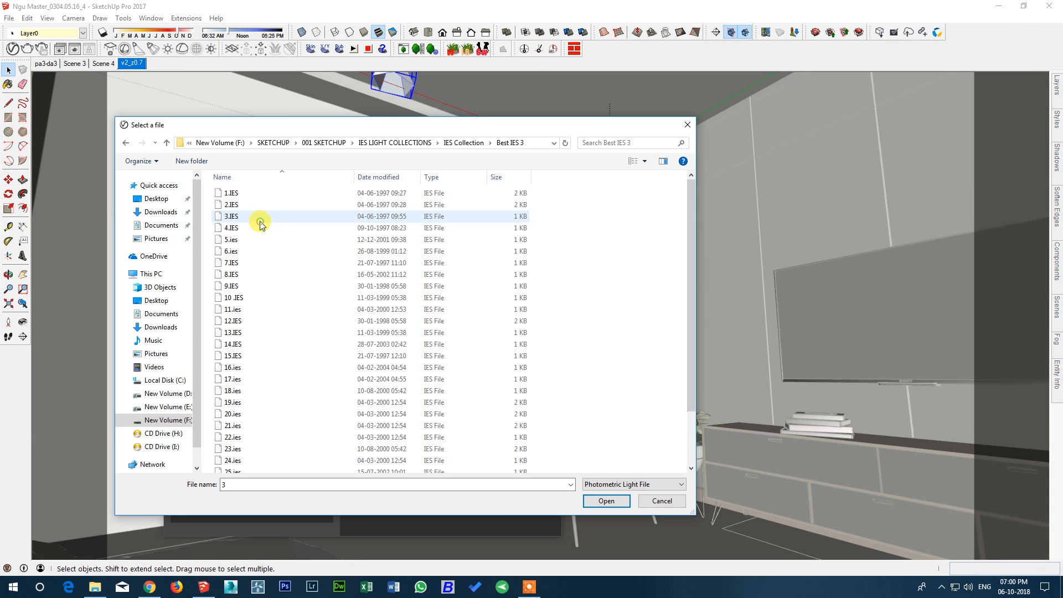
click(662, 501)
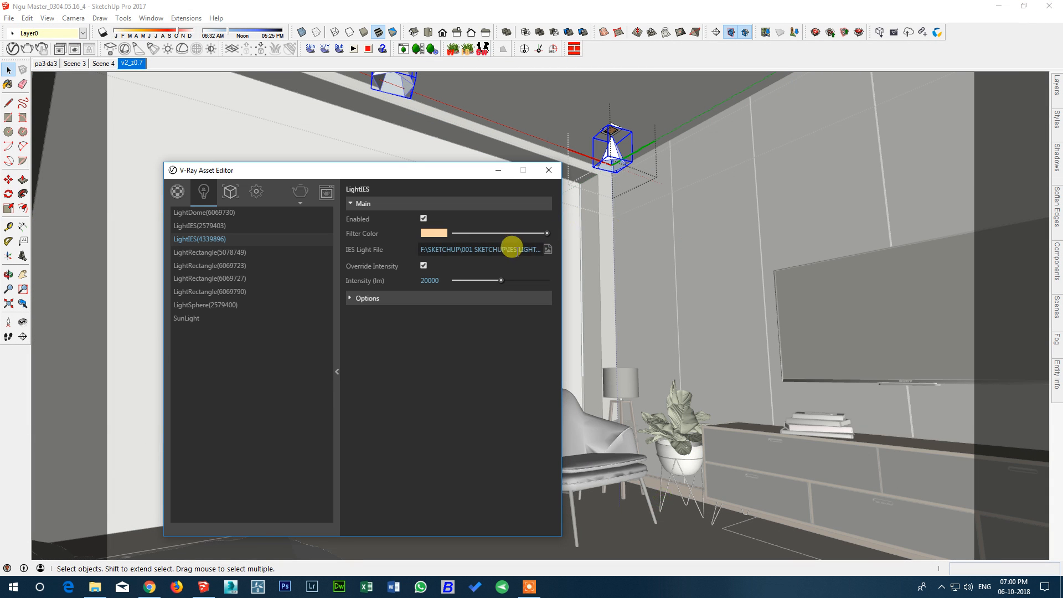
drag(520, 250, 638, 247)
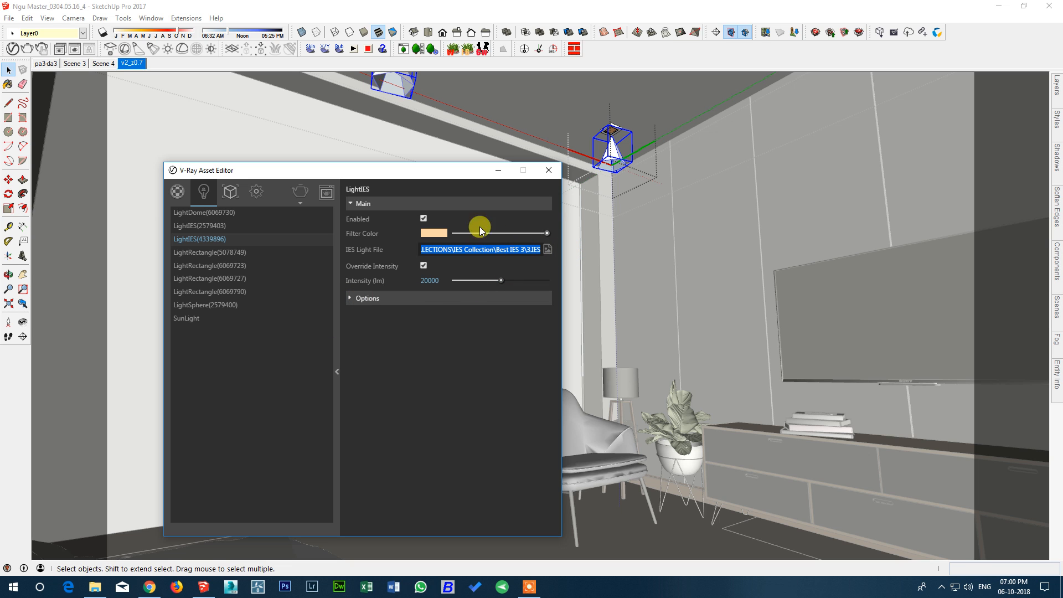
key(Escape)
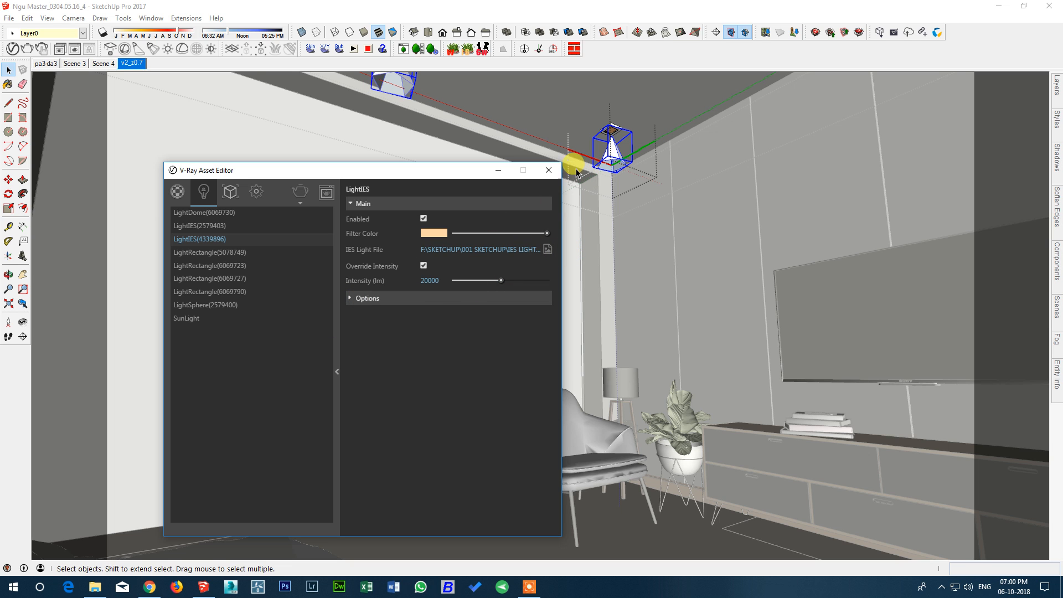
Step: Exit the nested spotlight component and clear the selection
click(622, 6)
key(Escape)
key(Escape)
key(Escape)
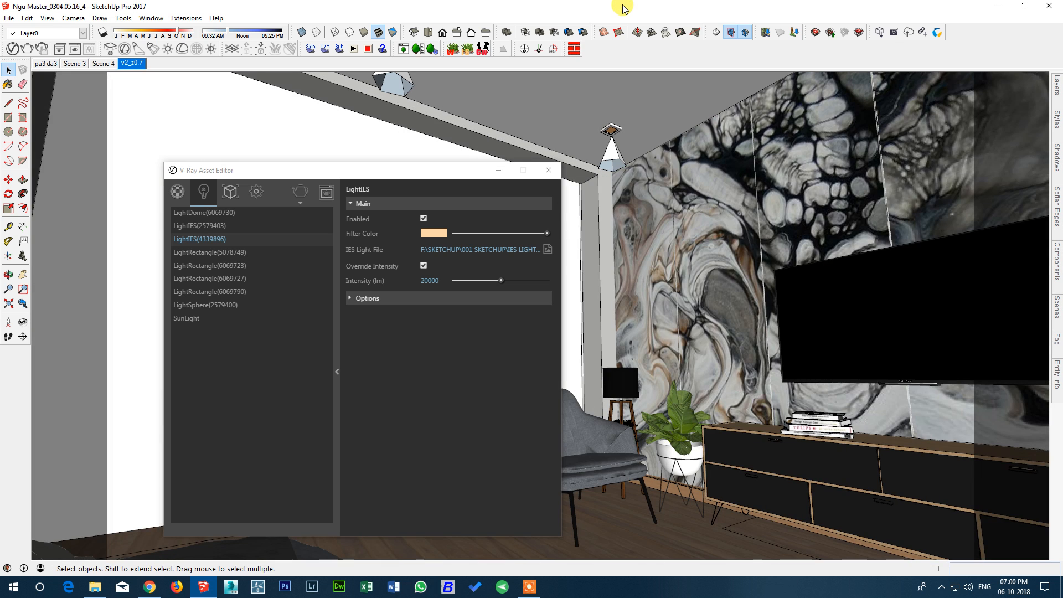
Step: Sample the glowing panel's material on the ceiling light fixture with the Paint Bucket and show its emissive settings
key(b)
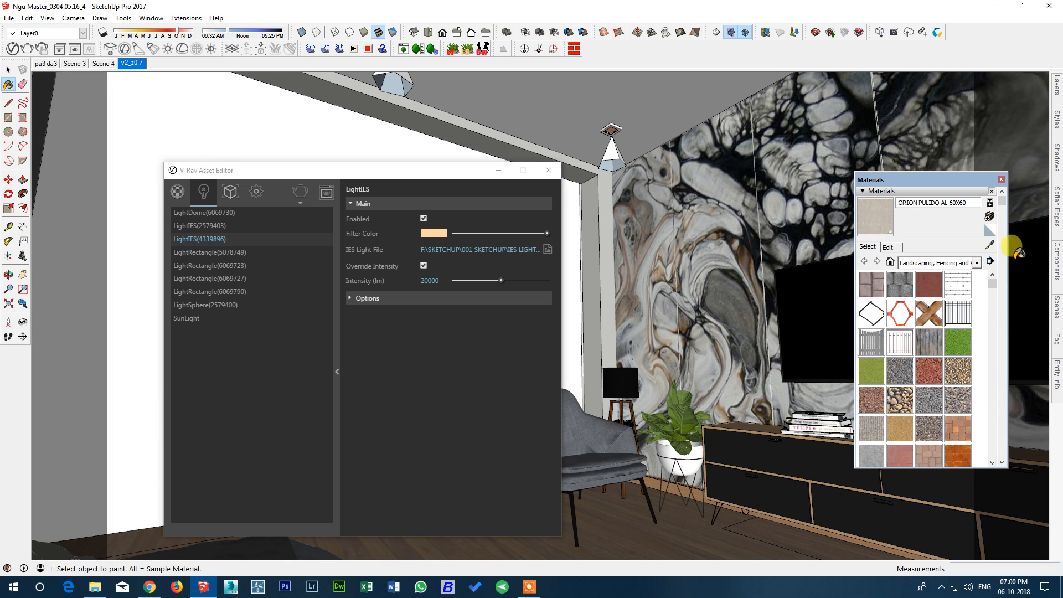
click(990, 244)
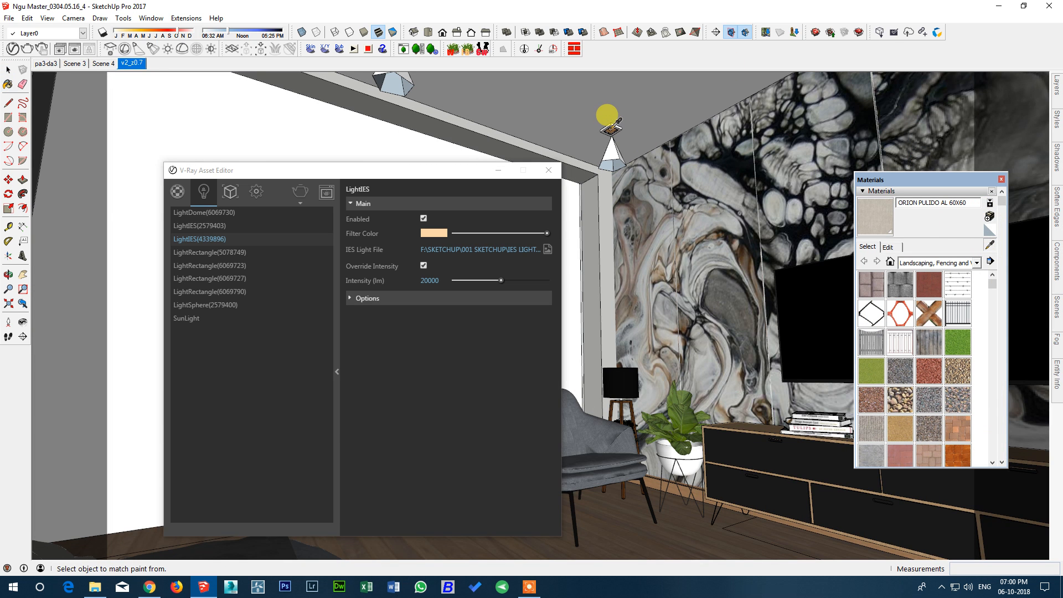
scroll(611, 129, up, 5)
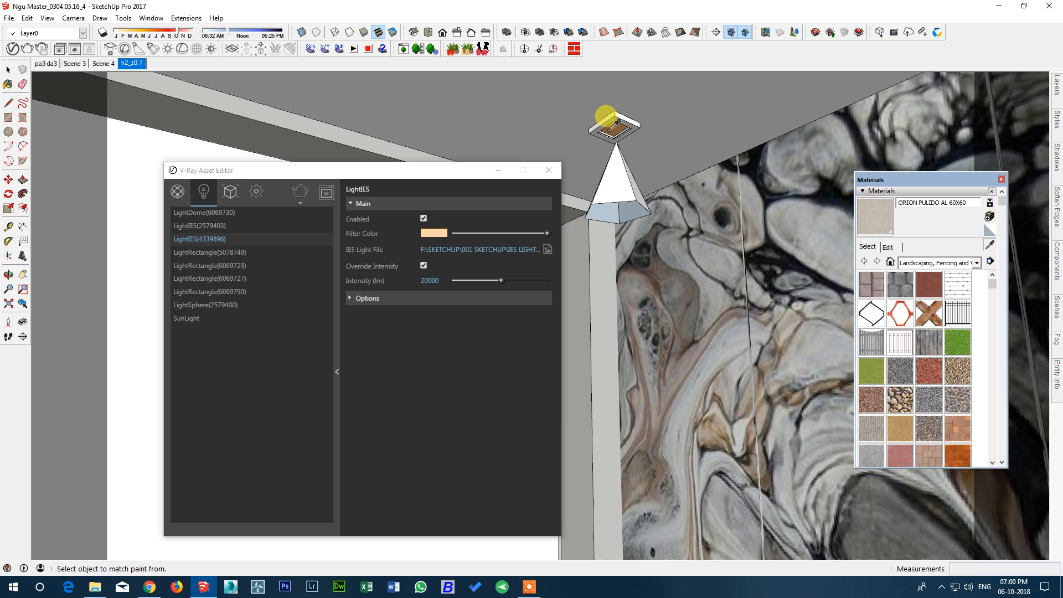
click(610, 126)
click(361, 204)
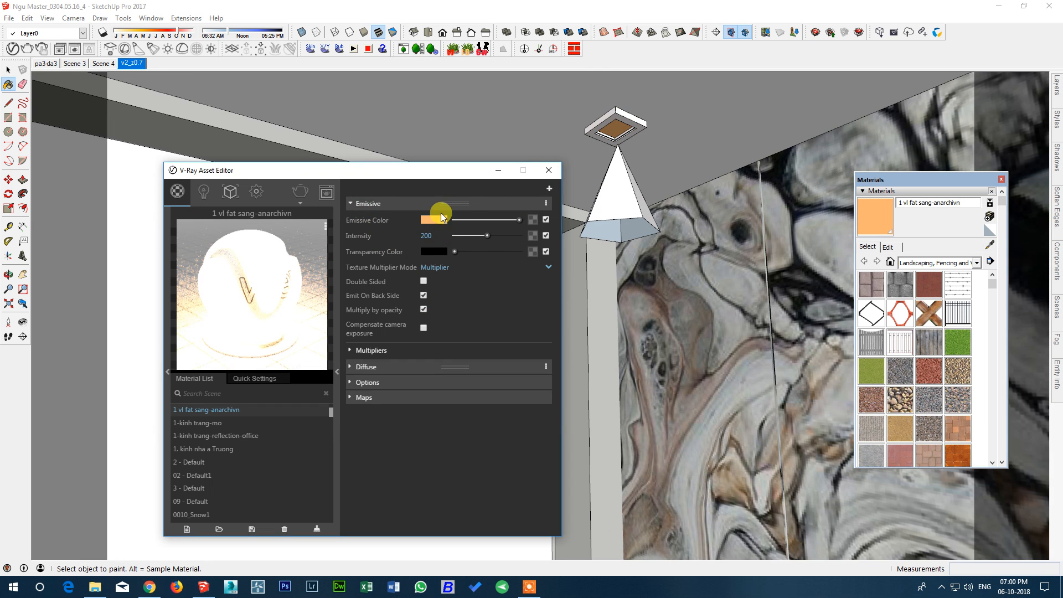
Step: Examine the emissive color's RGB values and the intensity of the 1 vl fat sang-anarchivn material
click(433, 220)
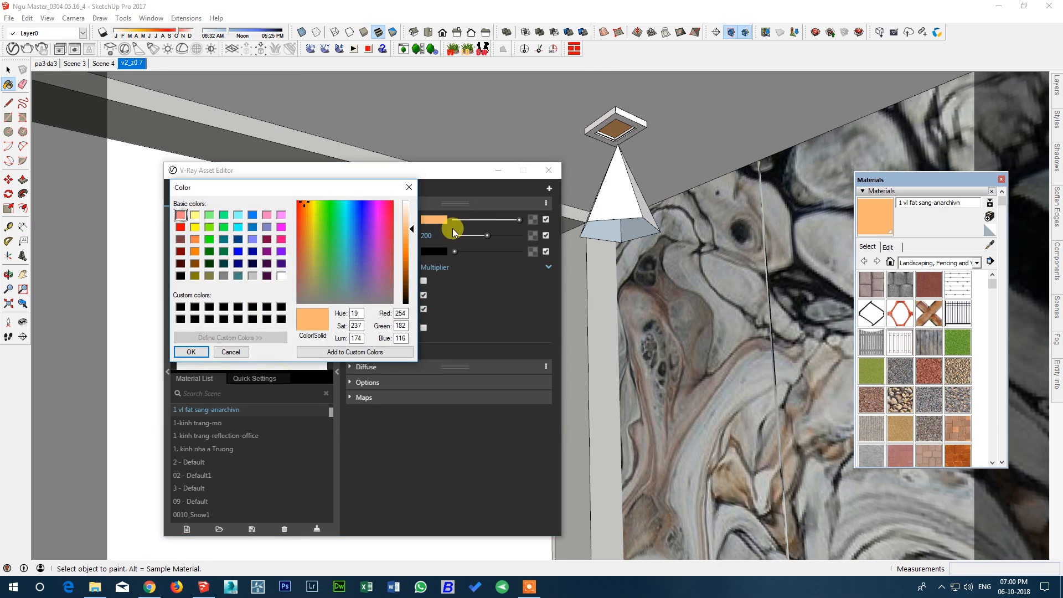
click(406, 308)
double_click(404, 313)
click(203, 357)
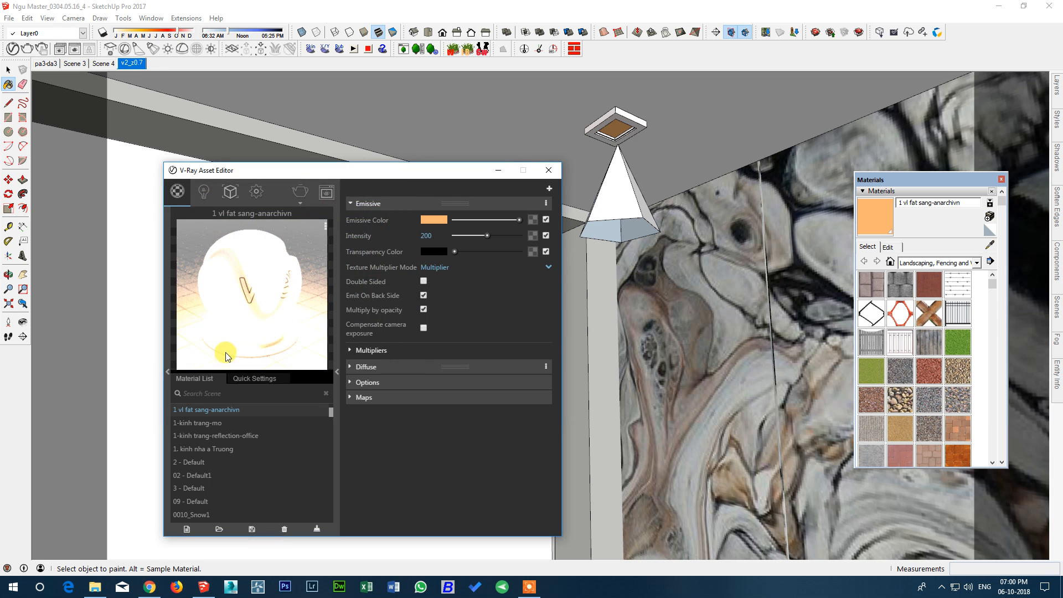
drag(434, 234, 352, 249)
Step: Sample the marble wall material, restore the v2_z0.7 scene view and show the material's reflection settings
alt+click(720, 250)
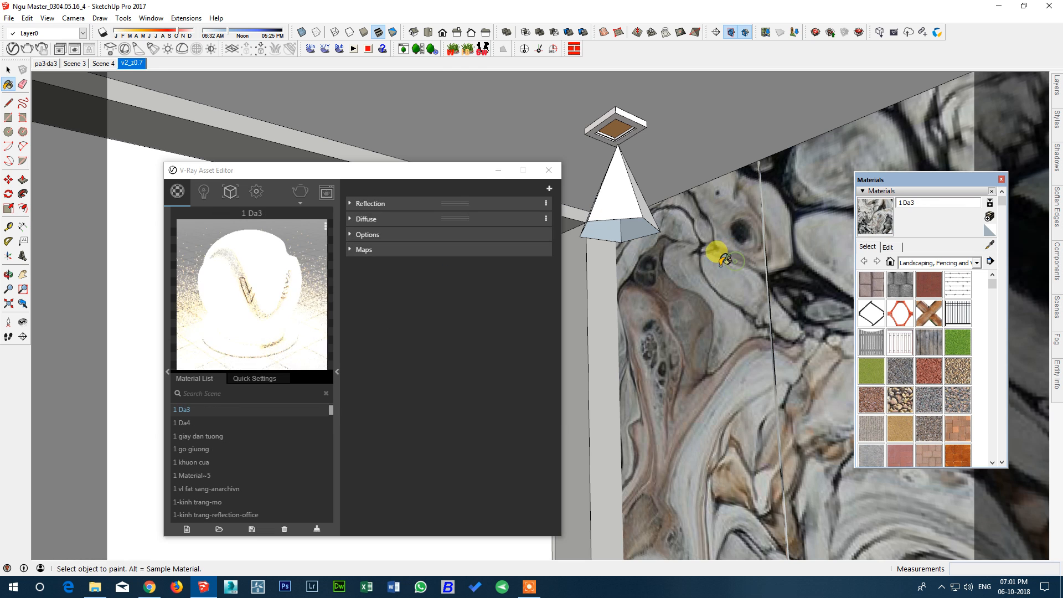
click(132, 63)
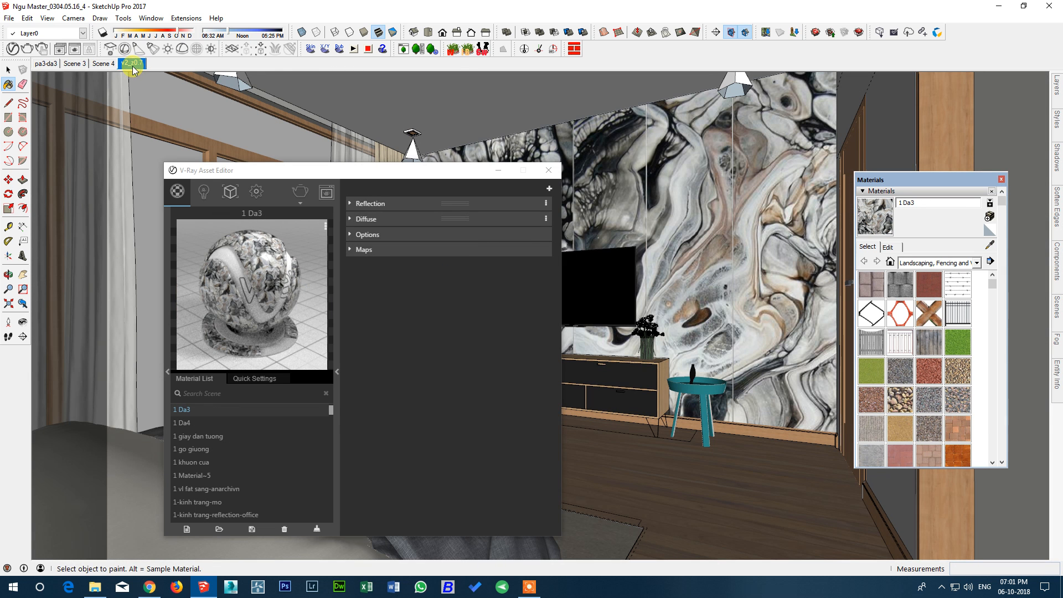
click(366, 204)
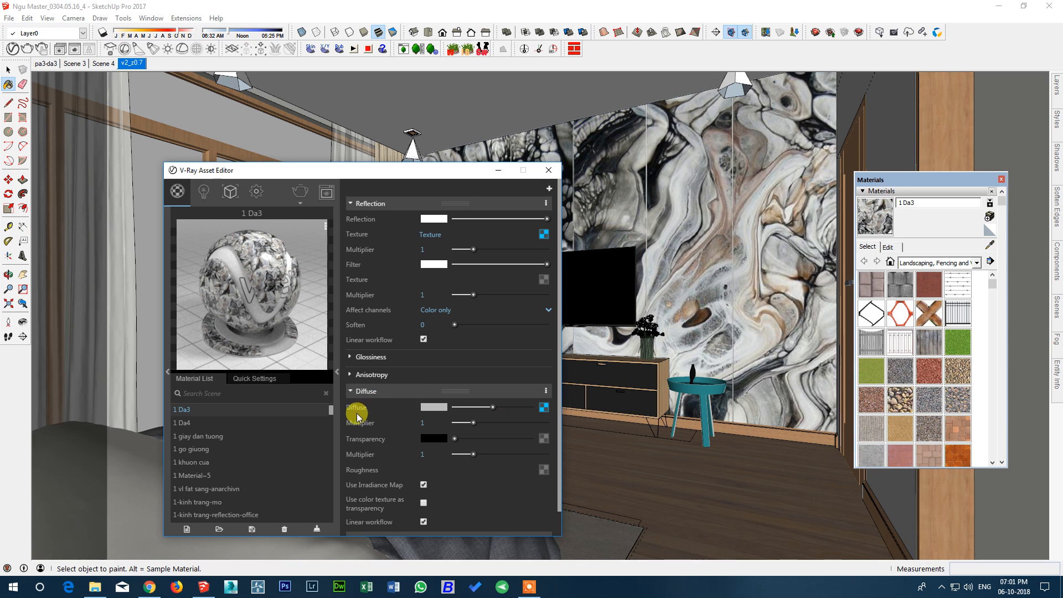
Step: Inspect the marble material's diffuse bitmap and the available texture types, then return to the material settings
click(547, 412)
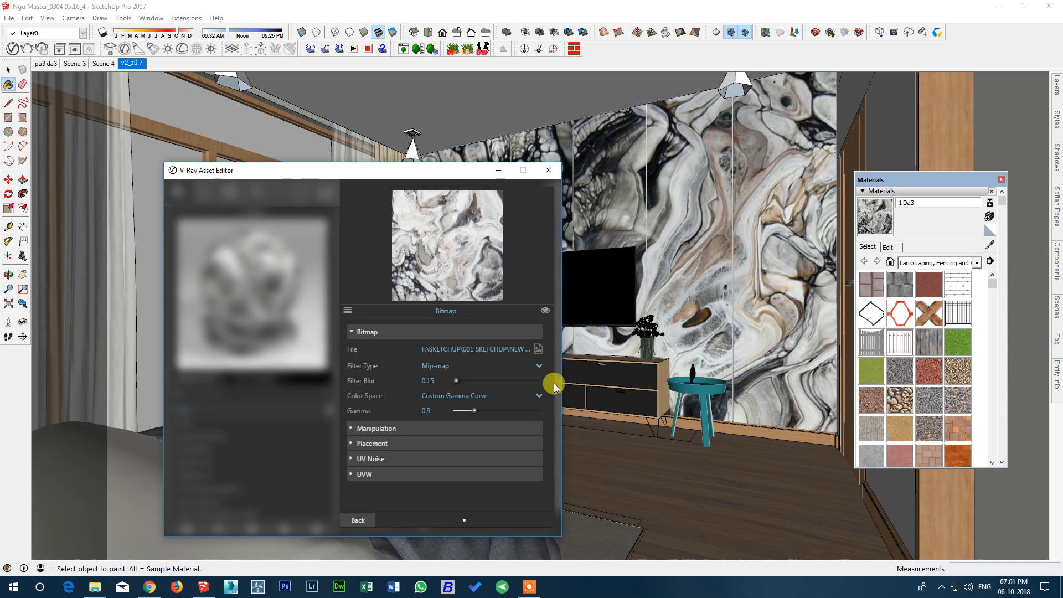
click(347, 311)
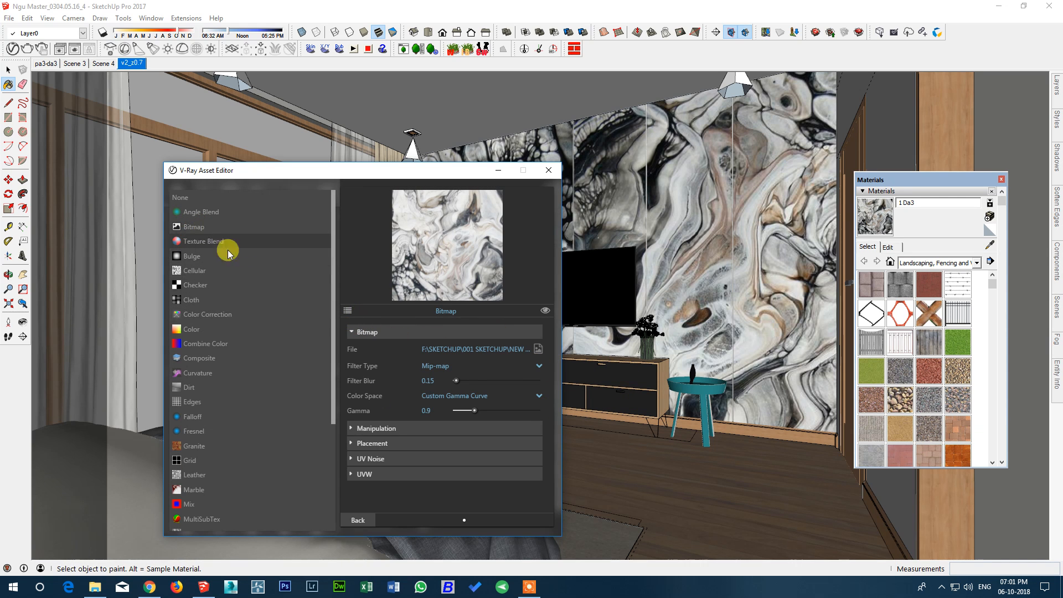
click(358, 520)
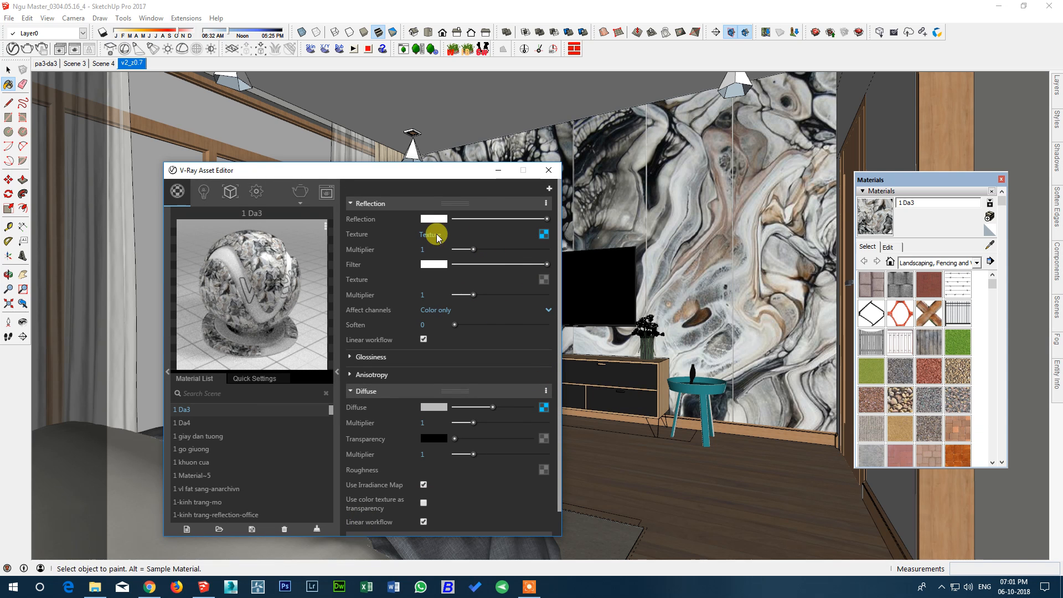
Step: Expand the marble material's glossiness settings and examine the Hilight and Reflect values
click(359, 357)
double_click(437, 371)
double_click(438, 404)
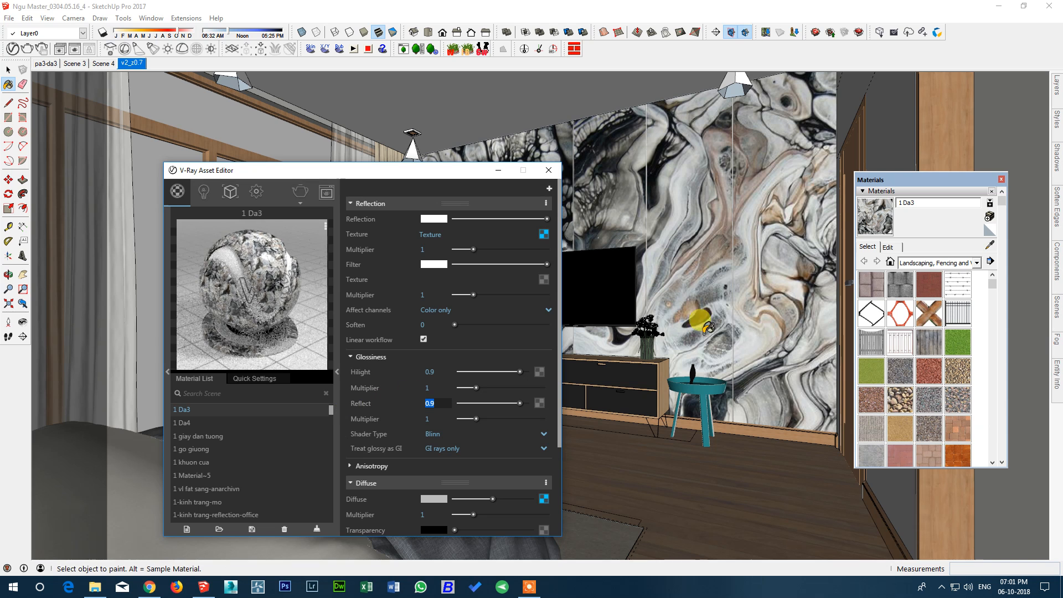
Step: Sample the wood column's material, expand its reflection and diffuse settings, and inspect the diffuse bitmap's file path
click(991, 244)
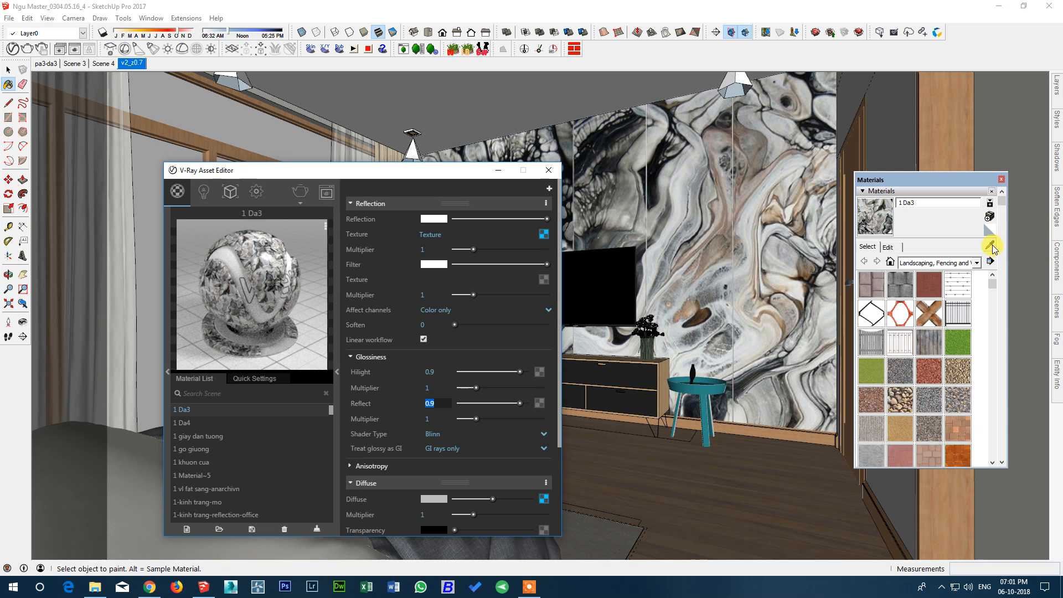
click(937, 149)
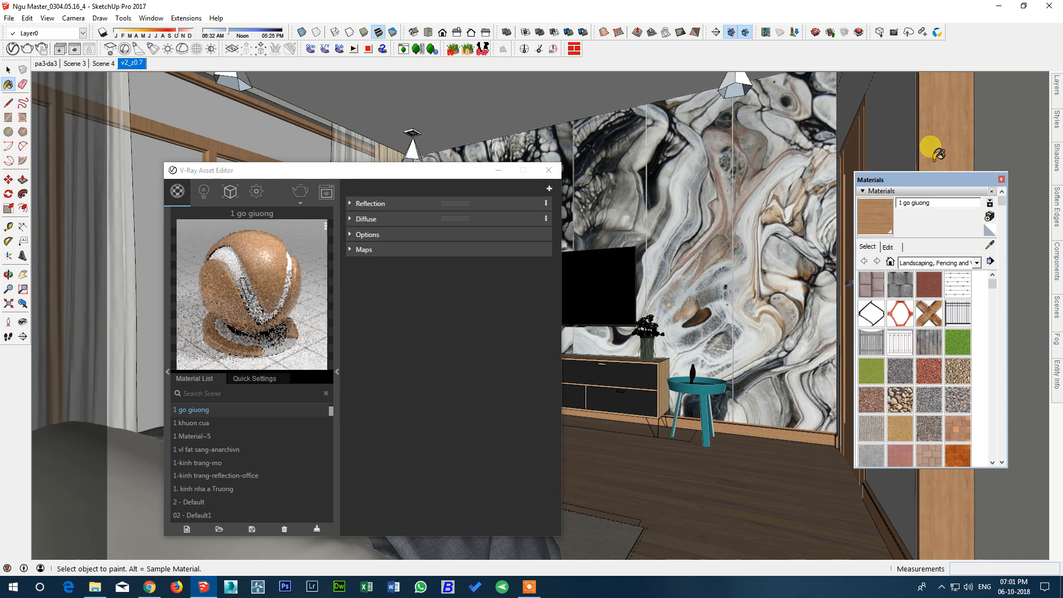
click(370, 220)
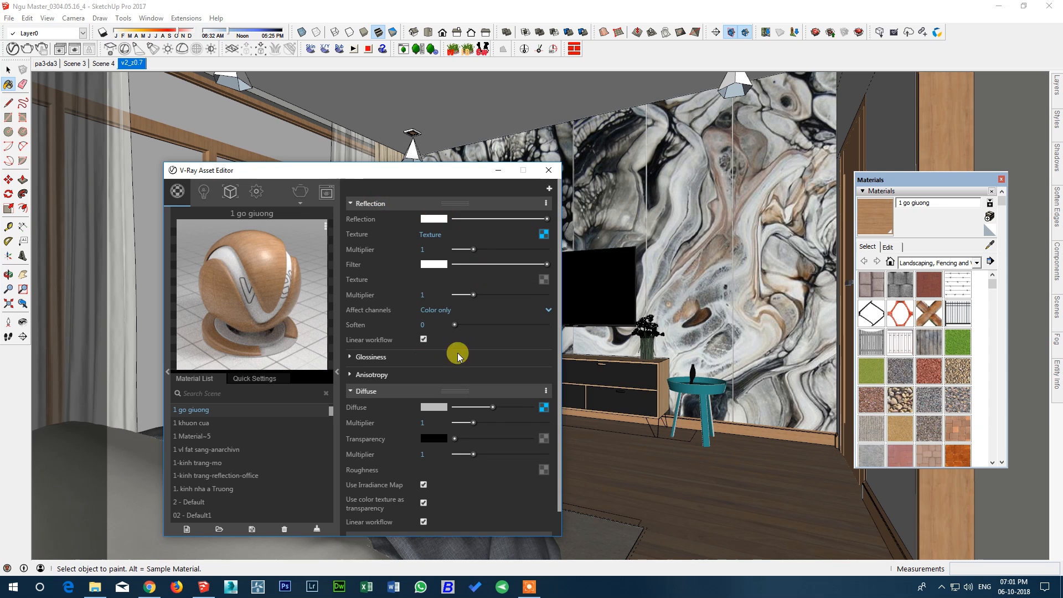
click(545, 411)
drag(468, 349, 641, 356)
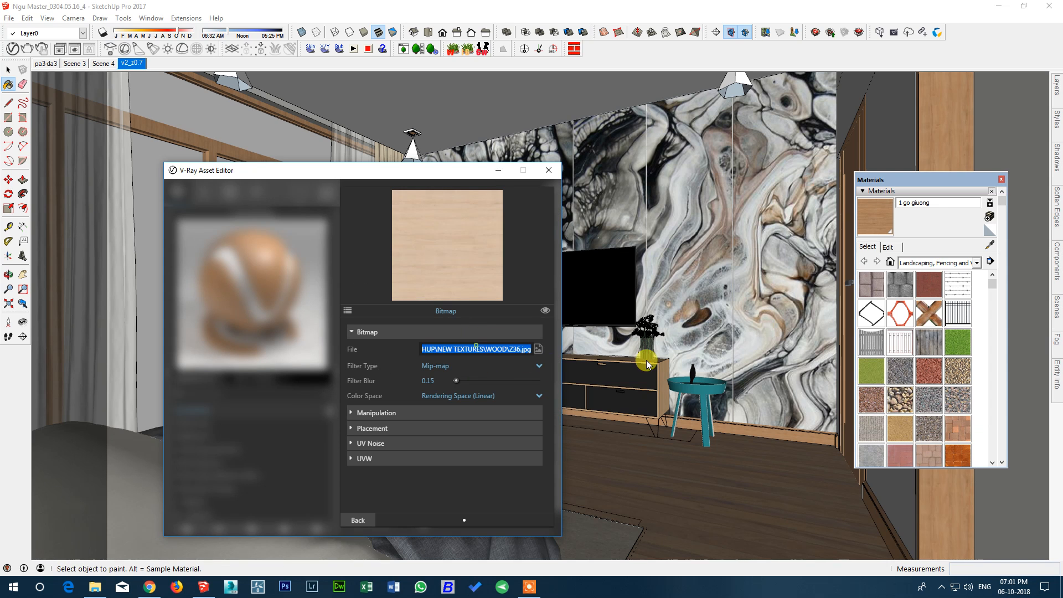
click(361, 517)
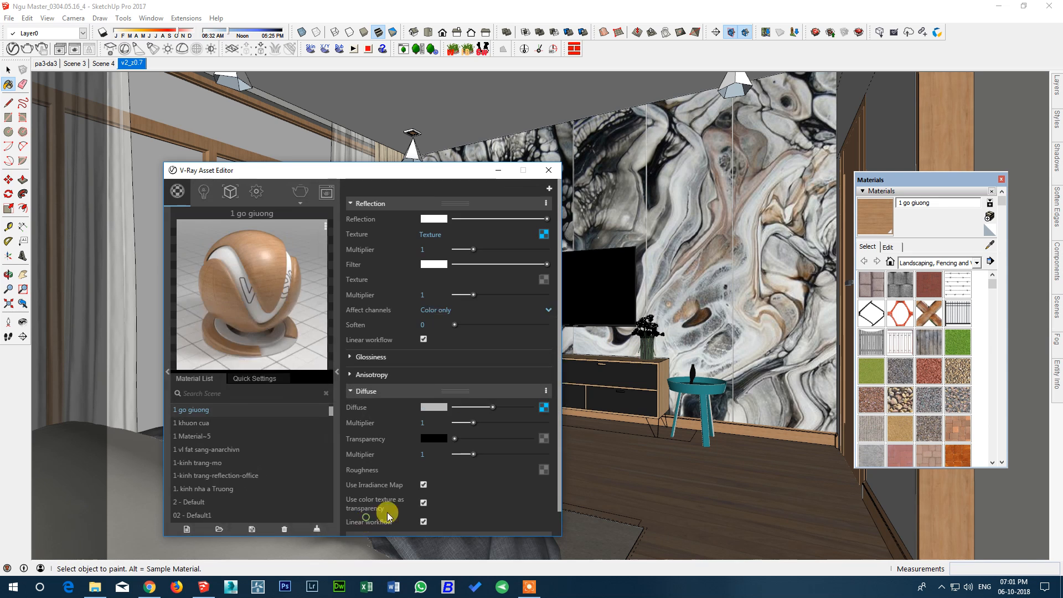
Step: Expand the wood material's glossiness settings and examine the Hilight and Reflect values
click(371, 357)
double_click(437, 371)
double_click(431, 403)
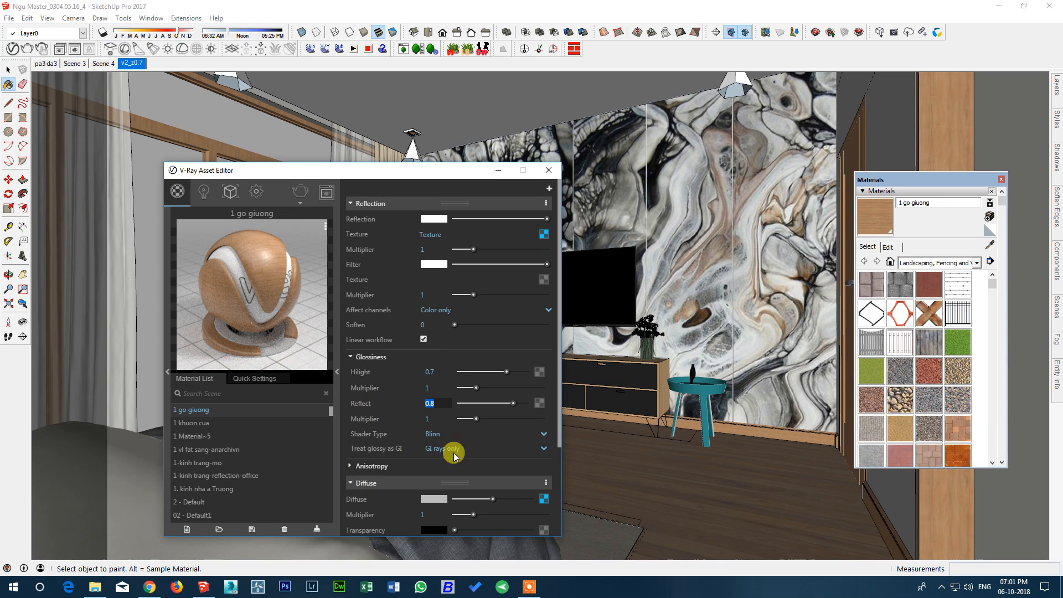
Step: Sample the TV cabinet's black front material and examine its Fresnel reflection texture and glossiness settings
click(990, 245)
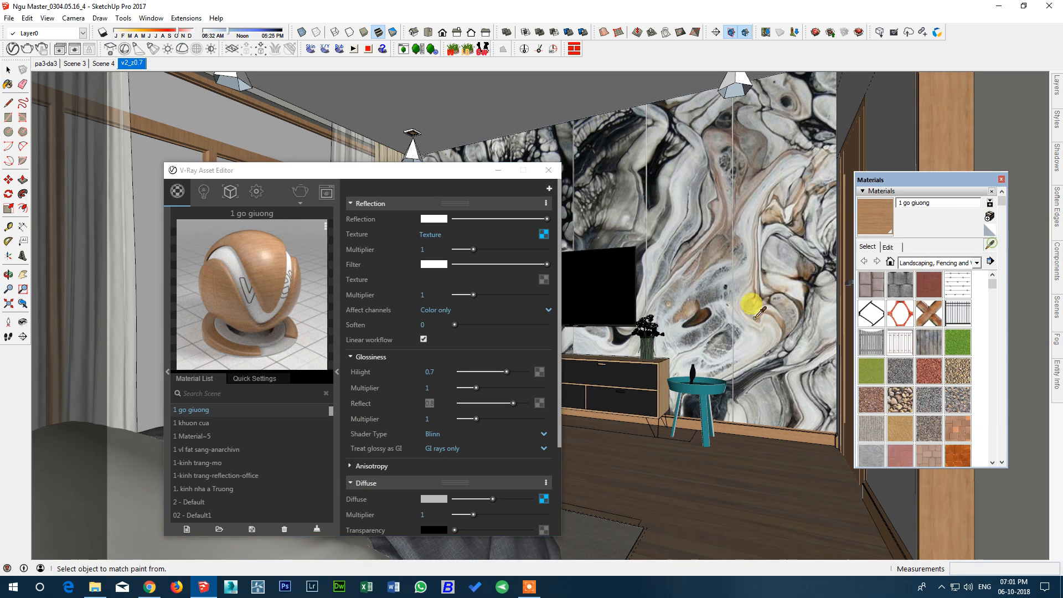
click(610, 368)
click(371, 204)
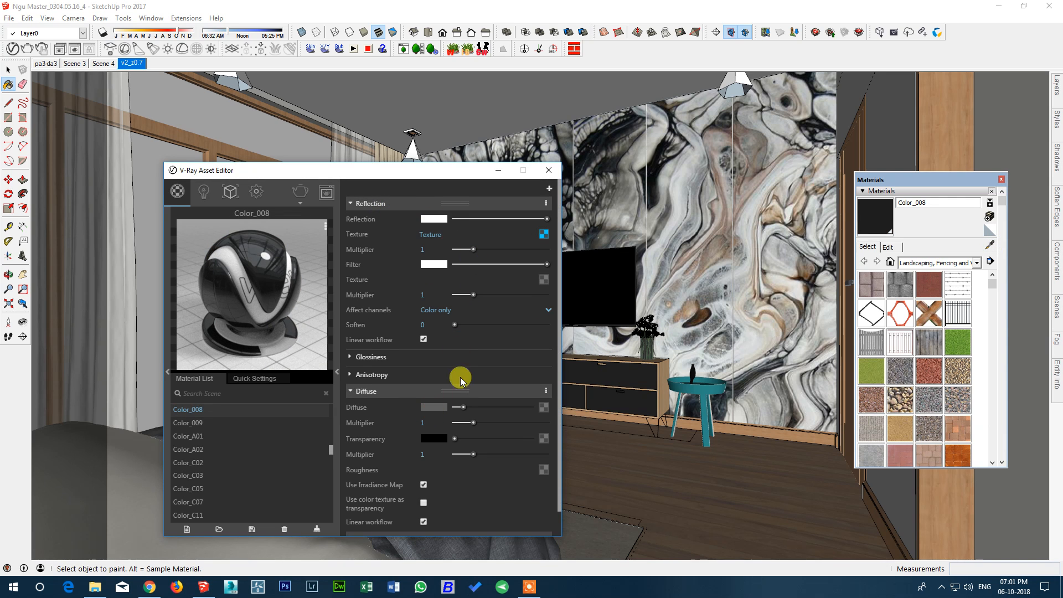
click(544, 234)
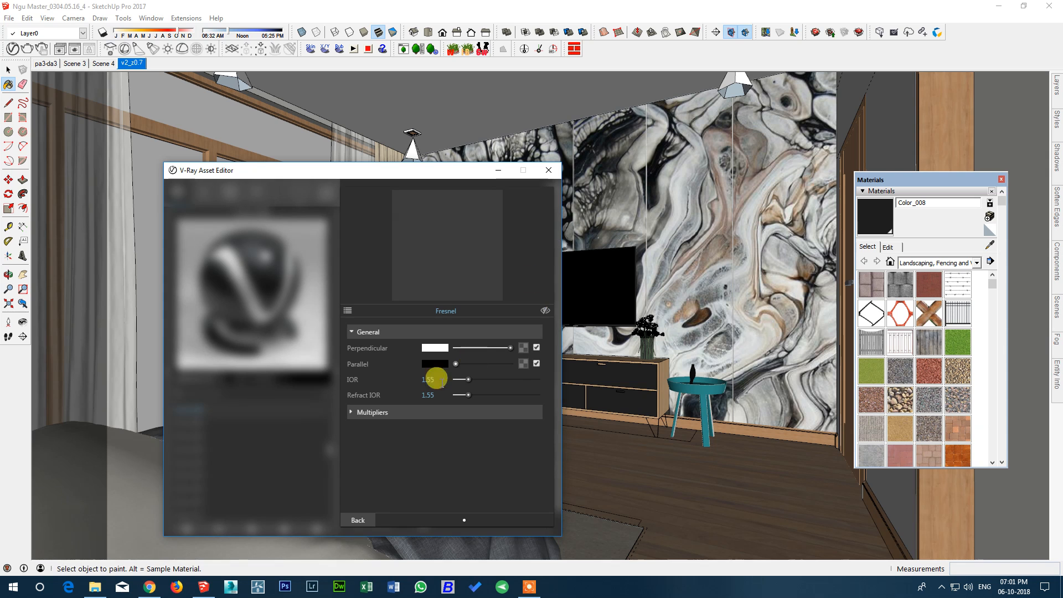
click(359, 521)
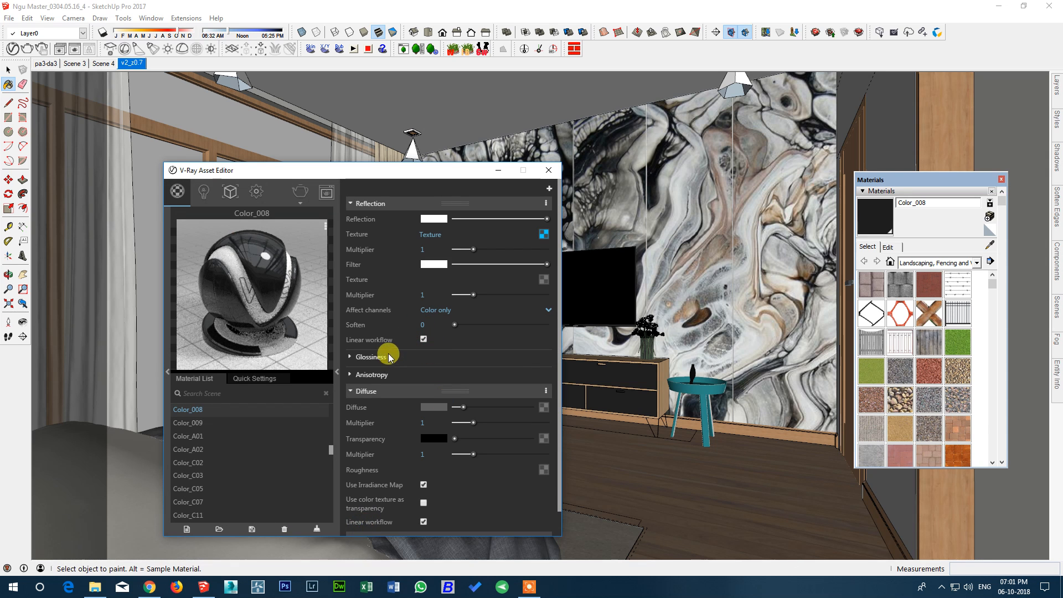
scroll(442, 427, down, 2)
Step: Sample the grey armchair's fabric material and inspect its diffuse bitmap, then return to the material settings
click(992, 246)
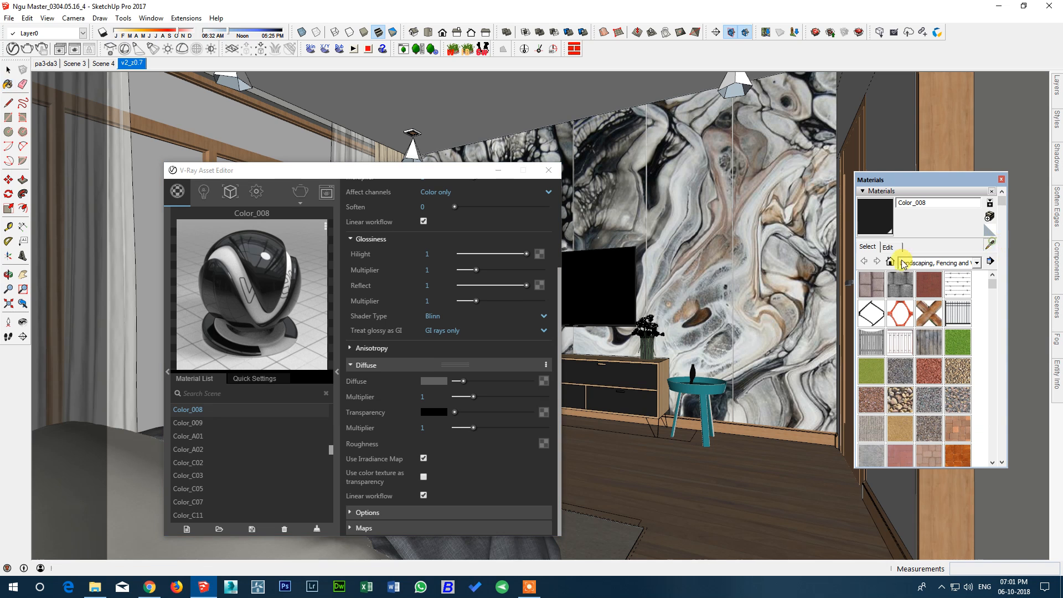
mouse_move(476, 170)
mouse_down()
mouse_move(720, 125)
mouse_move(712, 116)
mouse_move(762, 118)
mouse_up()
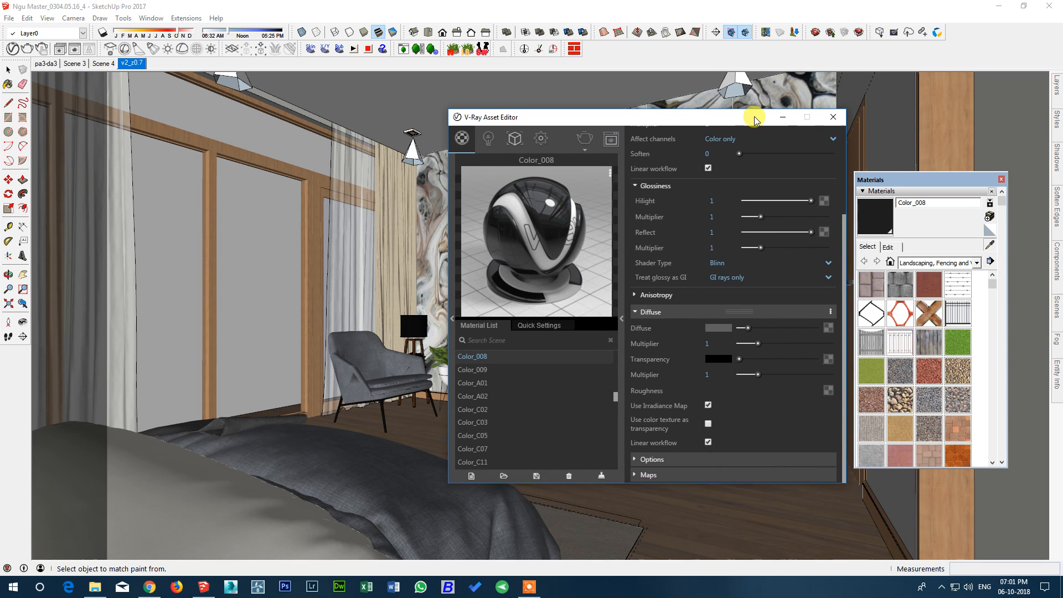
click(361, 334)
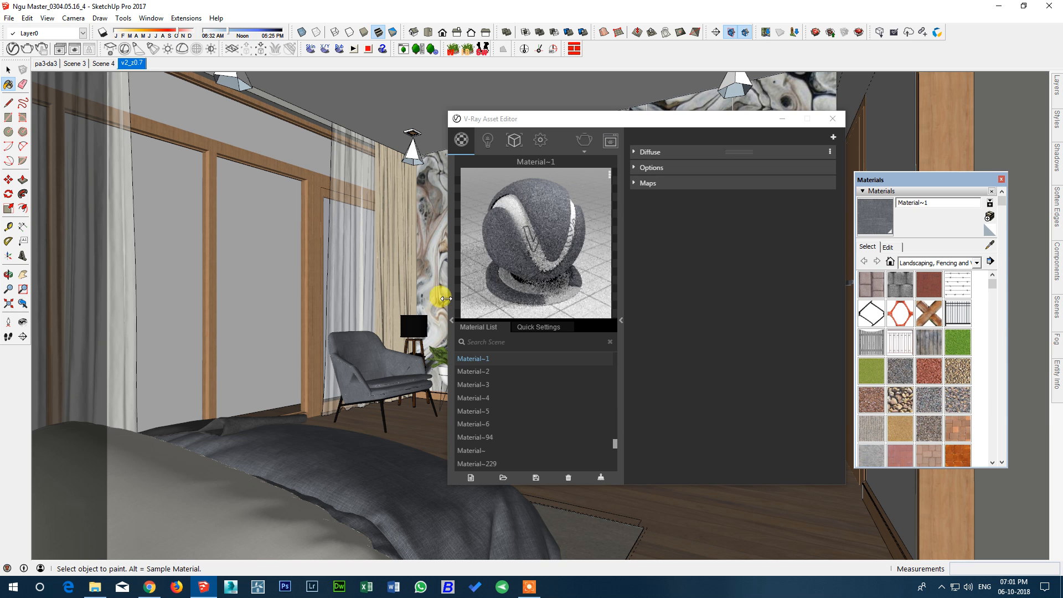
click(653, 153)
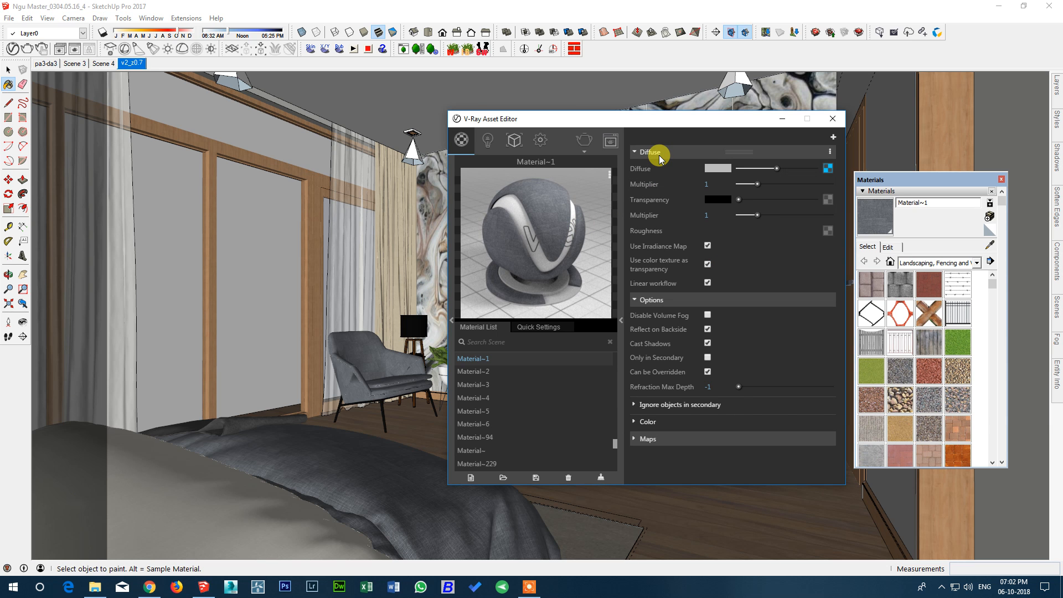
click(829, 168)
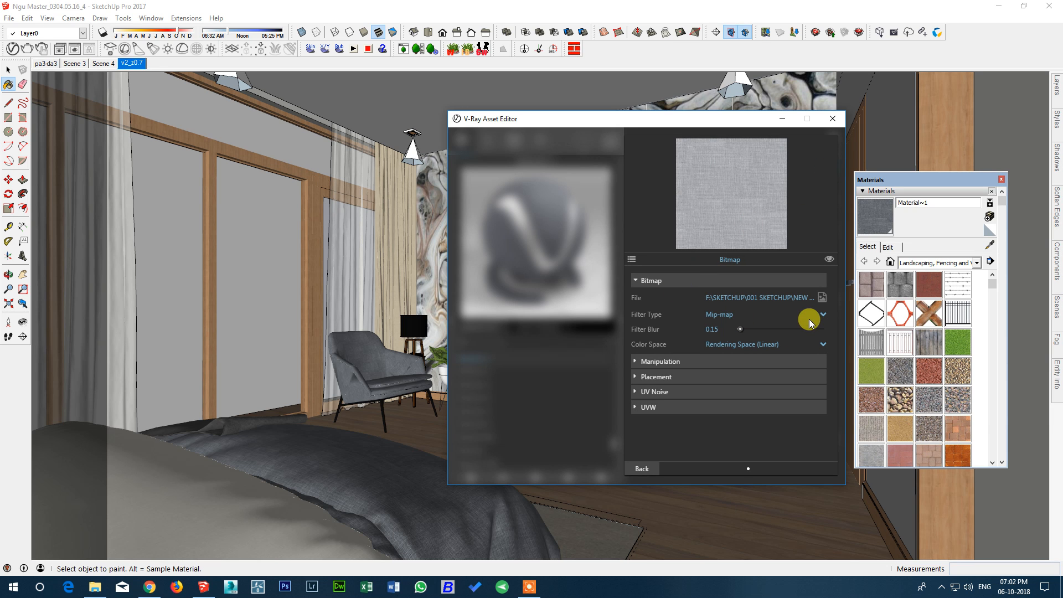
click(638, 471)
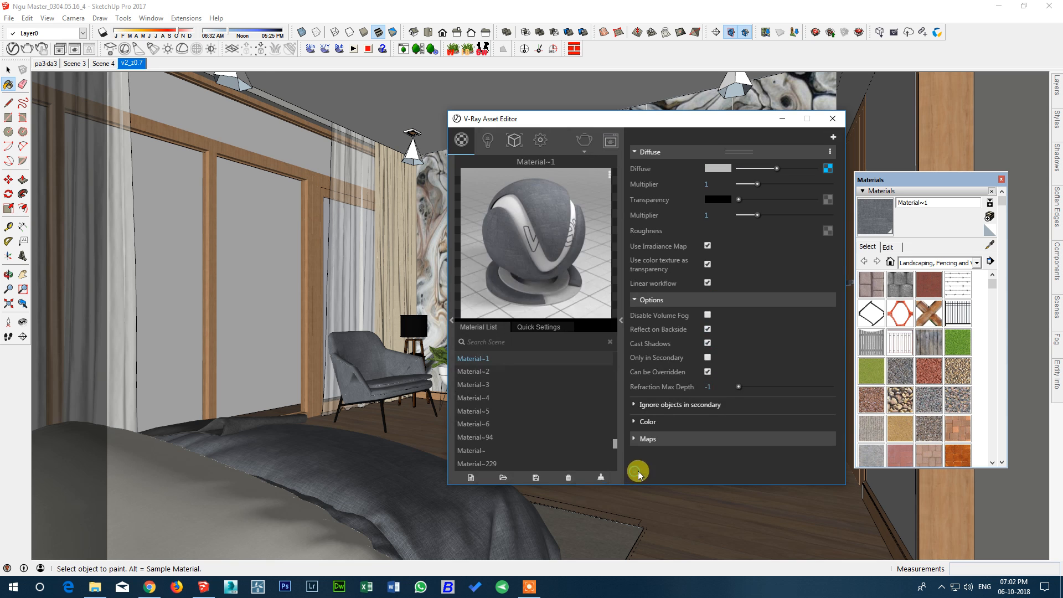
Step: Sample the black lampshade's material and examine its reflection glossiness, refraction and translucency settings
click(989, 245)
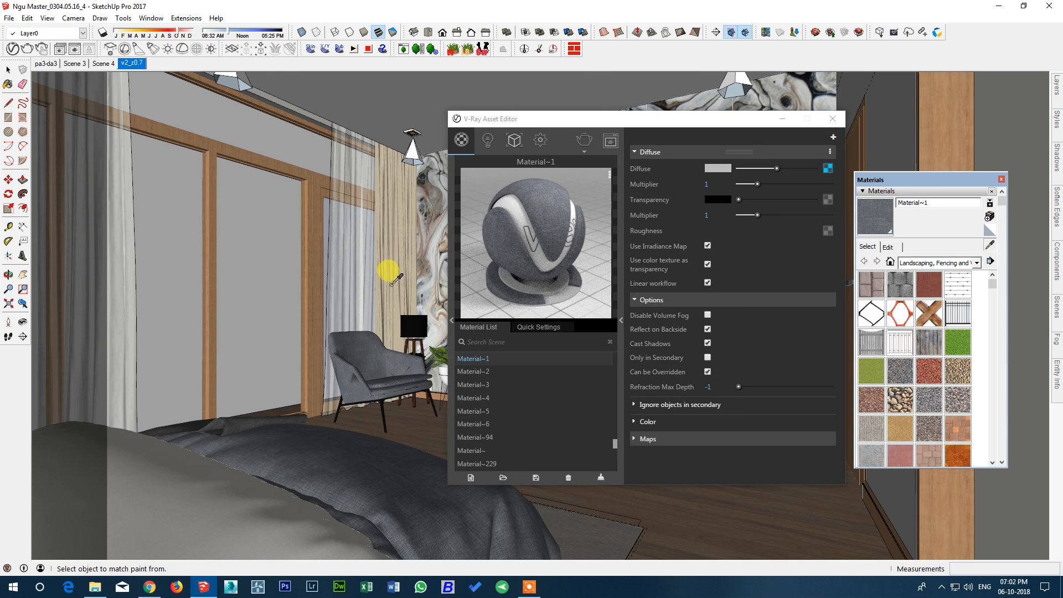
scroll(392, 285, up, 8)
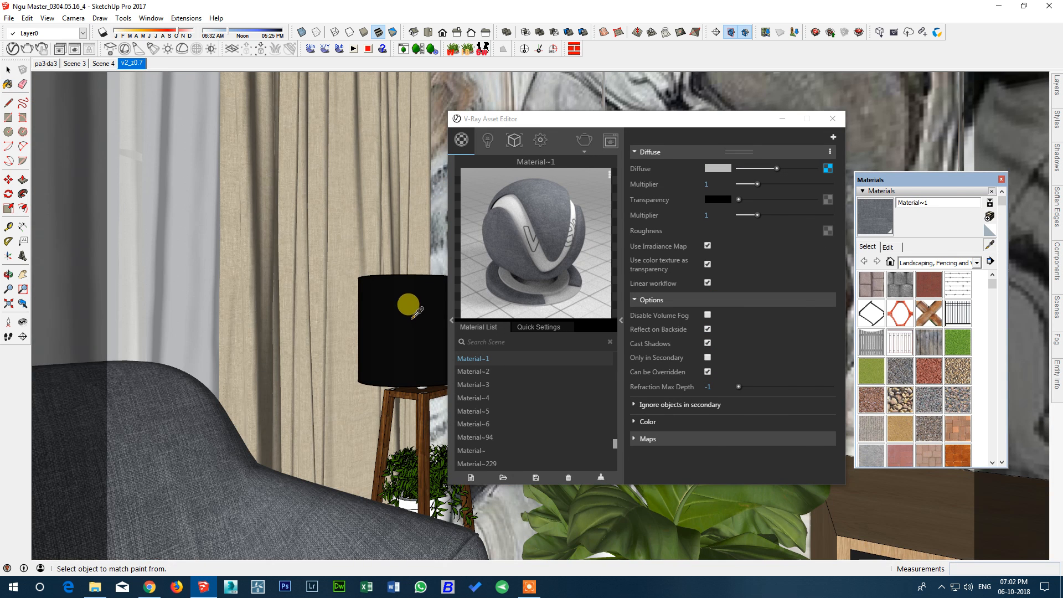
click(411, 318)
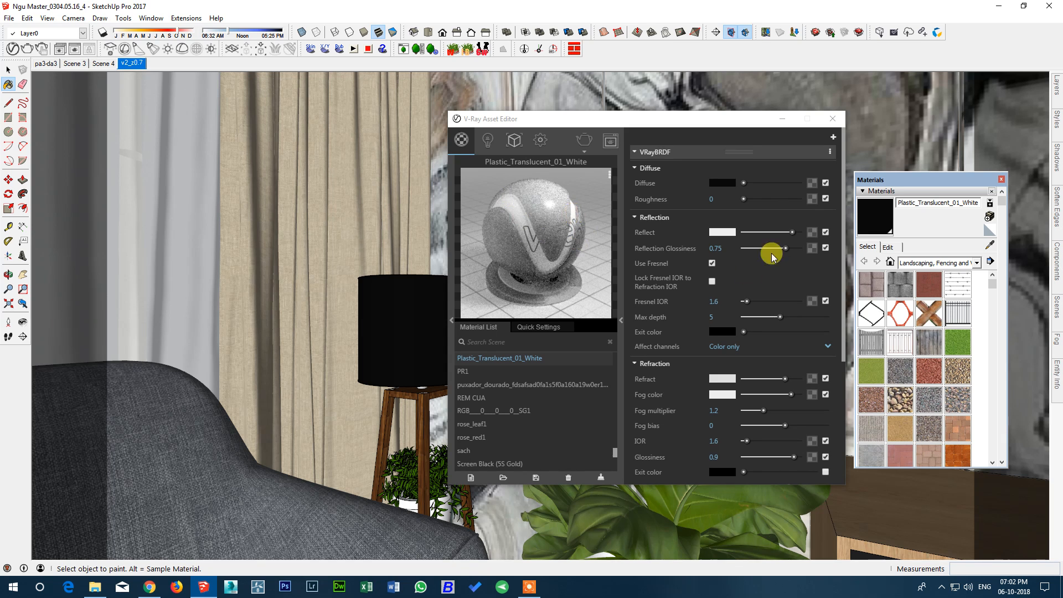
click(726, 245)
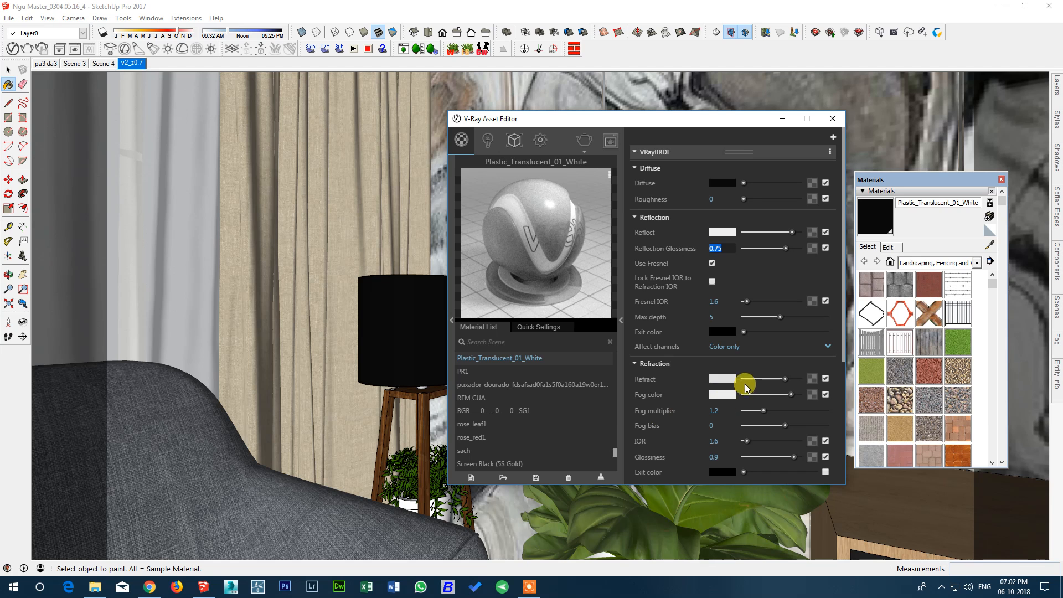
scroll(649, 374, down, 5)
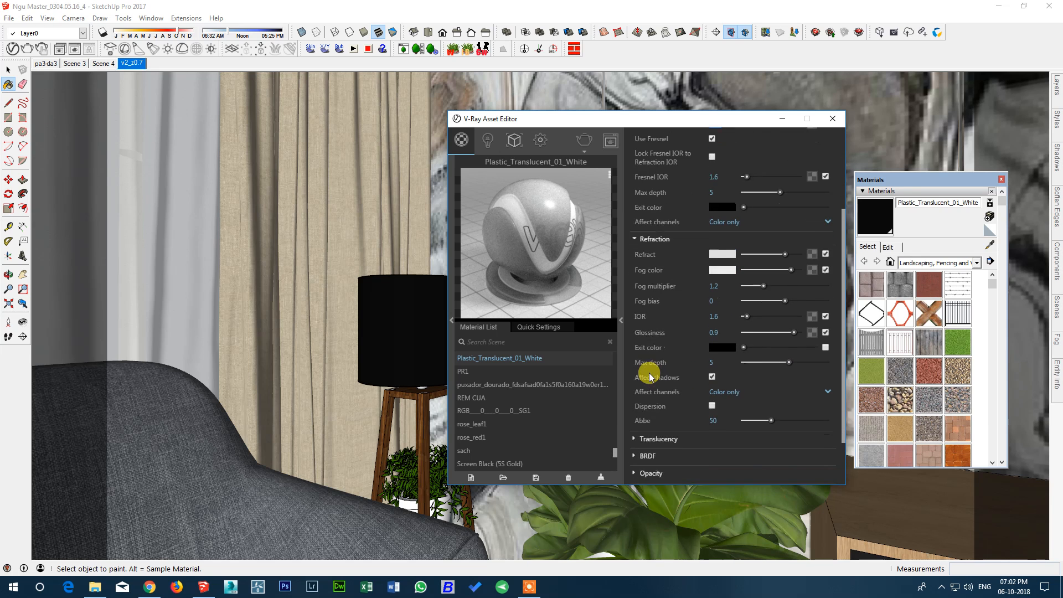
click(651, 376)
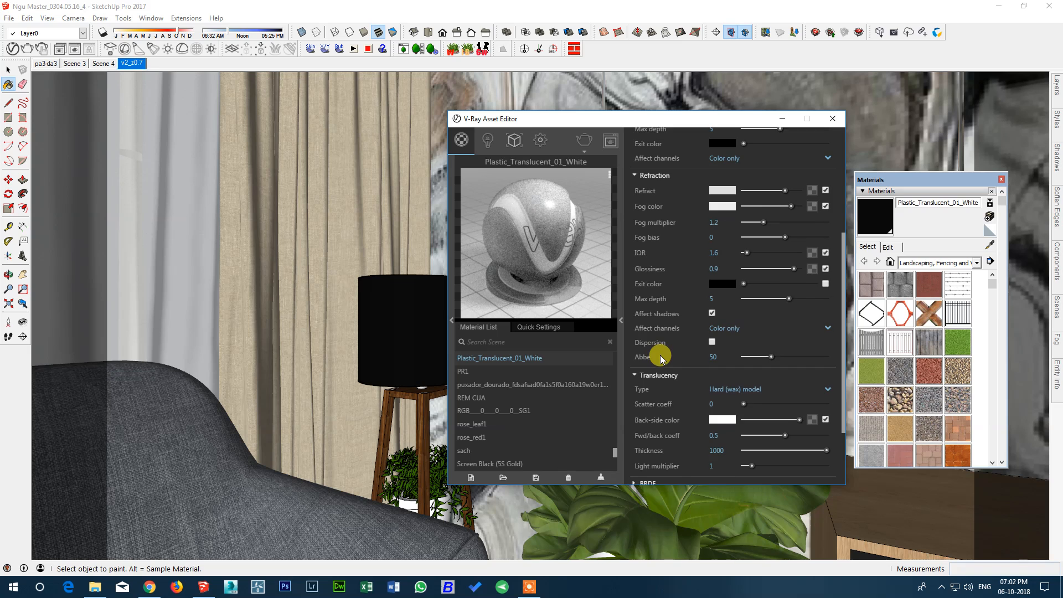
Step: Examine the red, green and blue values of the lampshade material's Refract color
scroll(660, 354, up, 5)
click(724, 379)
double_click(687, 262)
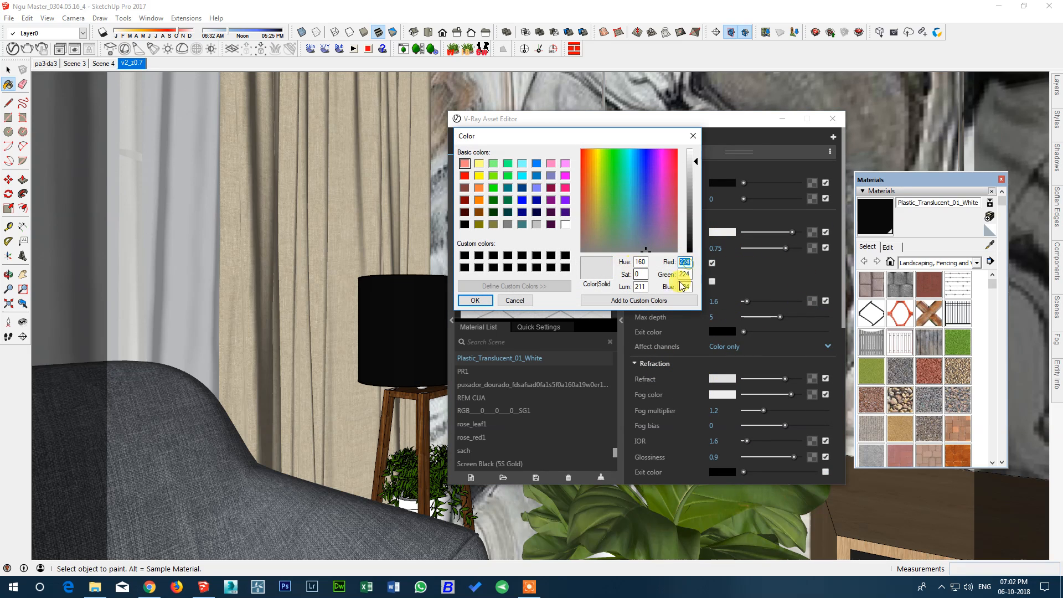
key(Tab)
key(Tab)
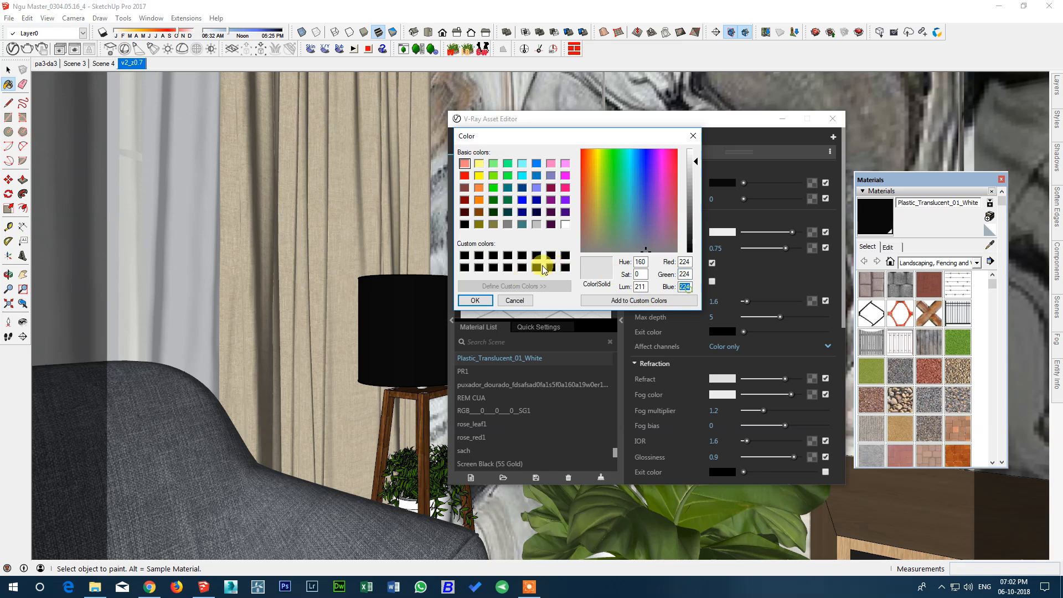
click(475, 301)
Step: Examine the lampshade material's fog color RGB values, fog multiplier and refraction glossiness
click(717, 395)
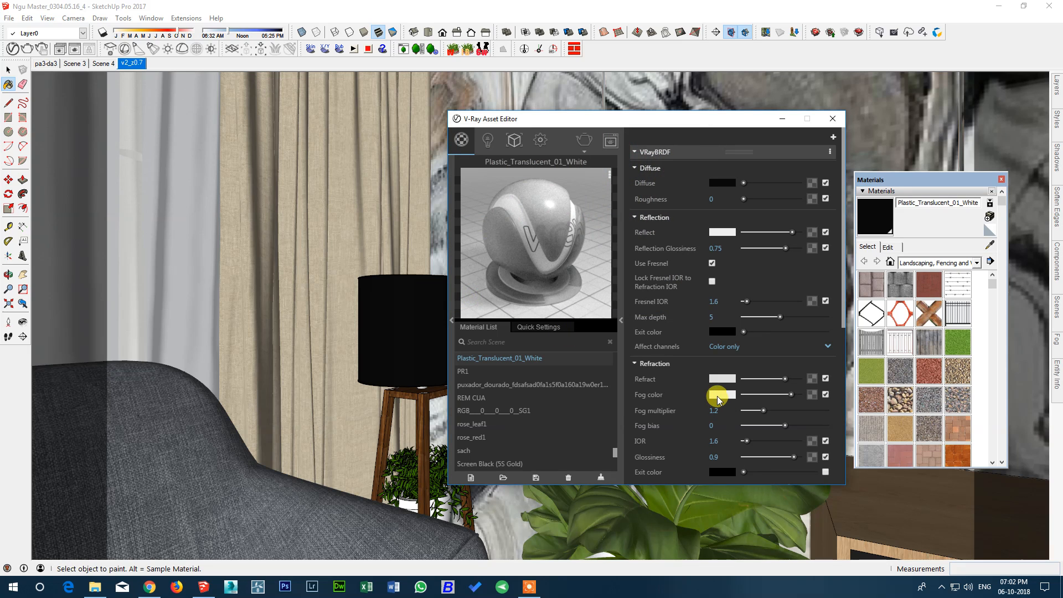
double_click(685, 262)
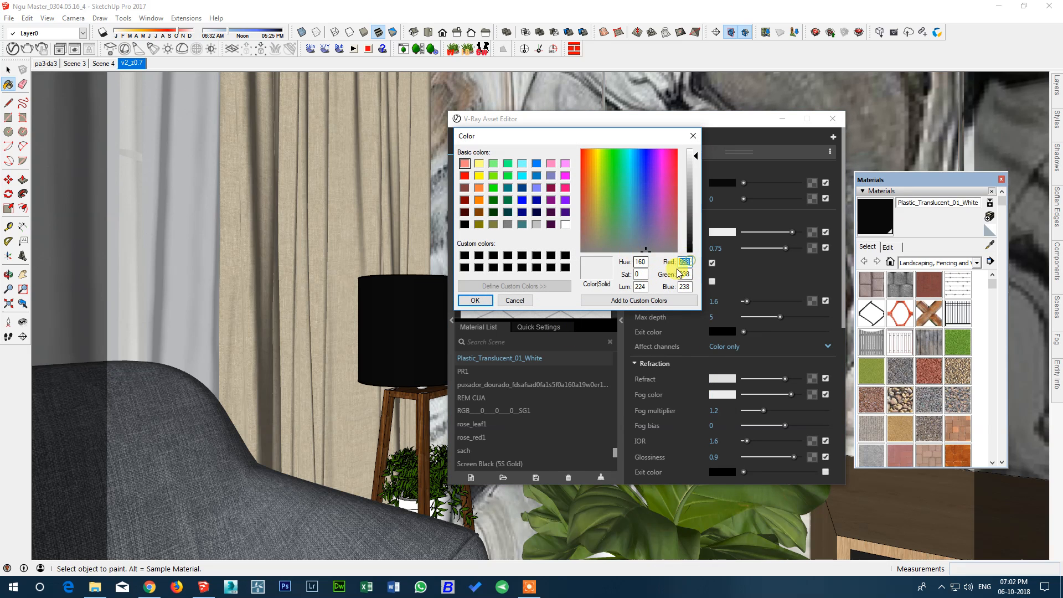
double_click(685, 274)
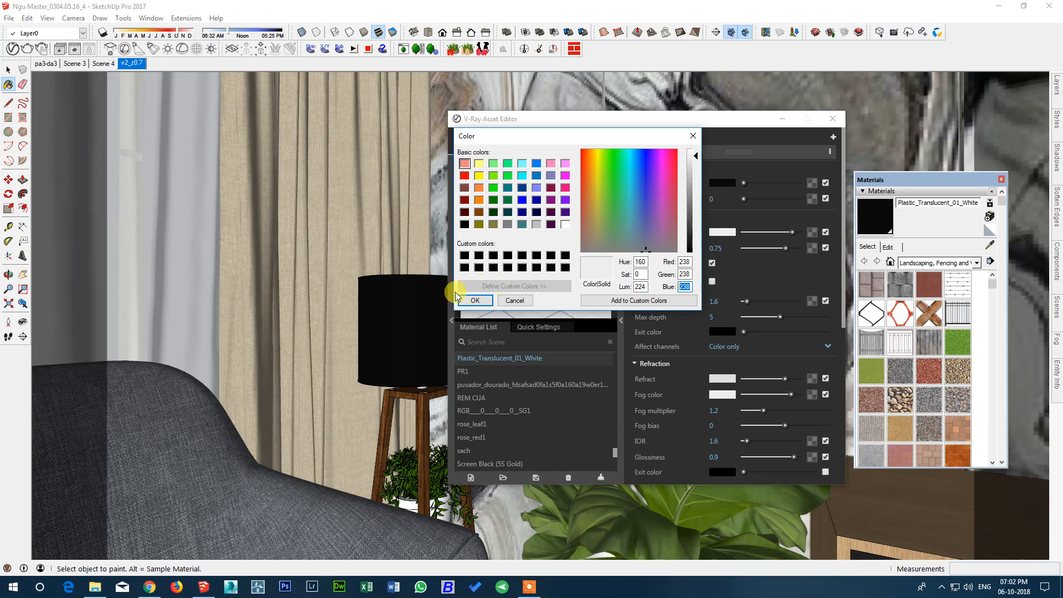
click(475, 300)
double_click(716, 411)
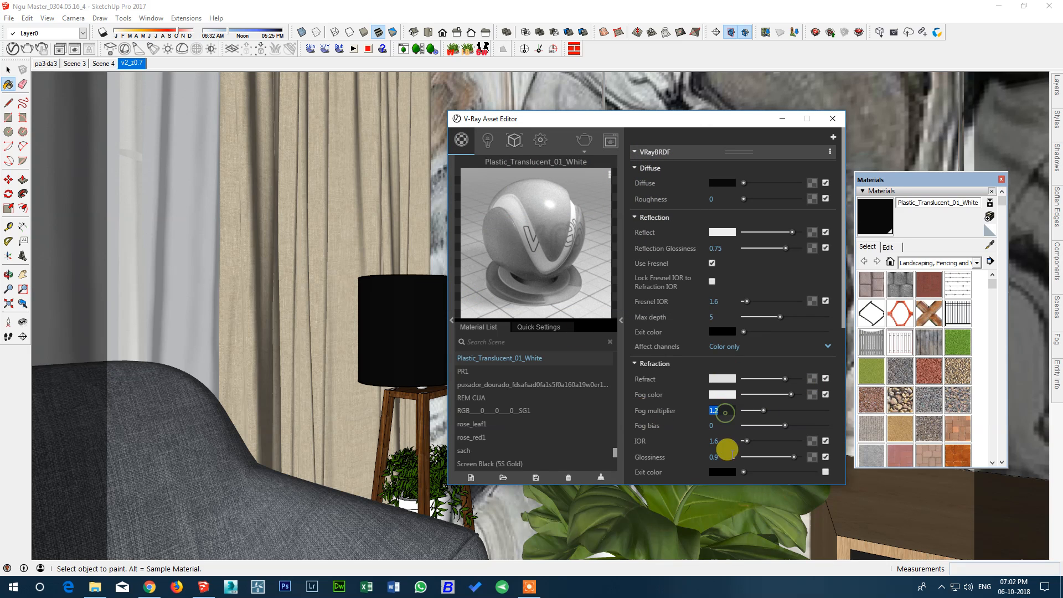
double_click(714, 457)
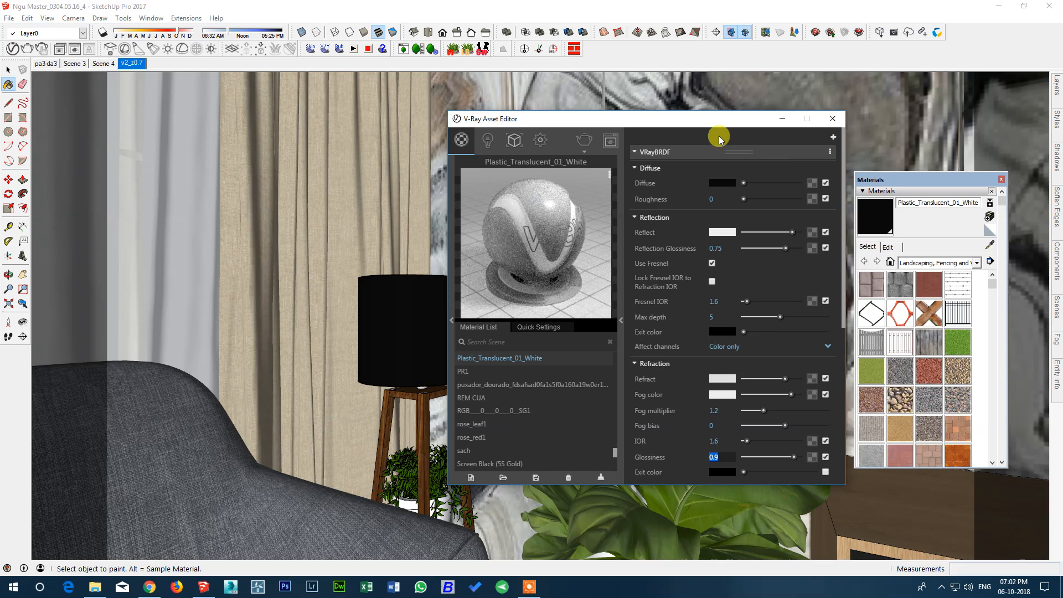
Step: Restore the pa3-da3 scene view and move the V-Ray Asset Editor clear of the bed
drag(716, 121, 490, 91)
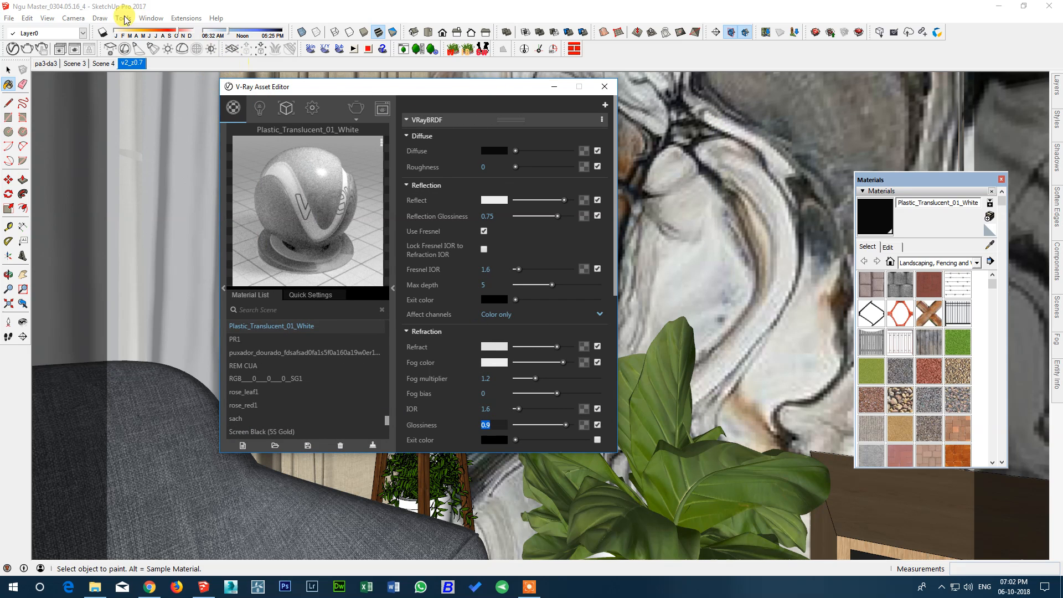
click(46, 65)
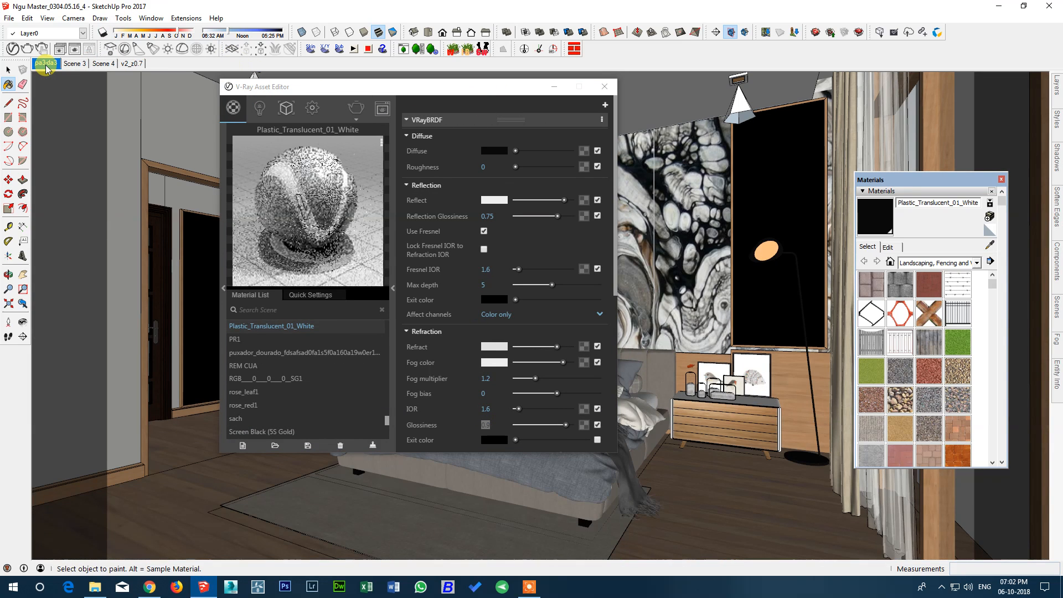
drag(423, 100, 257, 141)
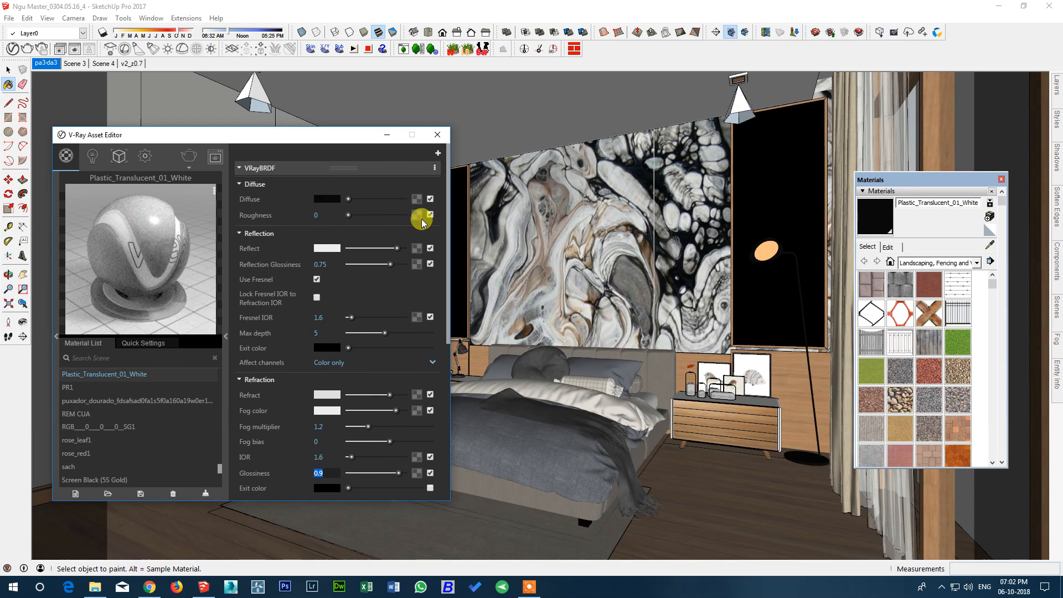
Step: Sample the material of the rug beside the bed and inspect its diffuse bitmap's file path
click(990, 248)
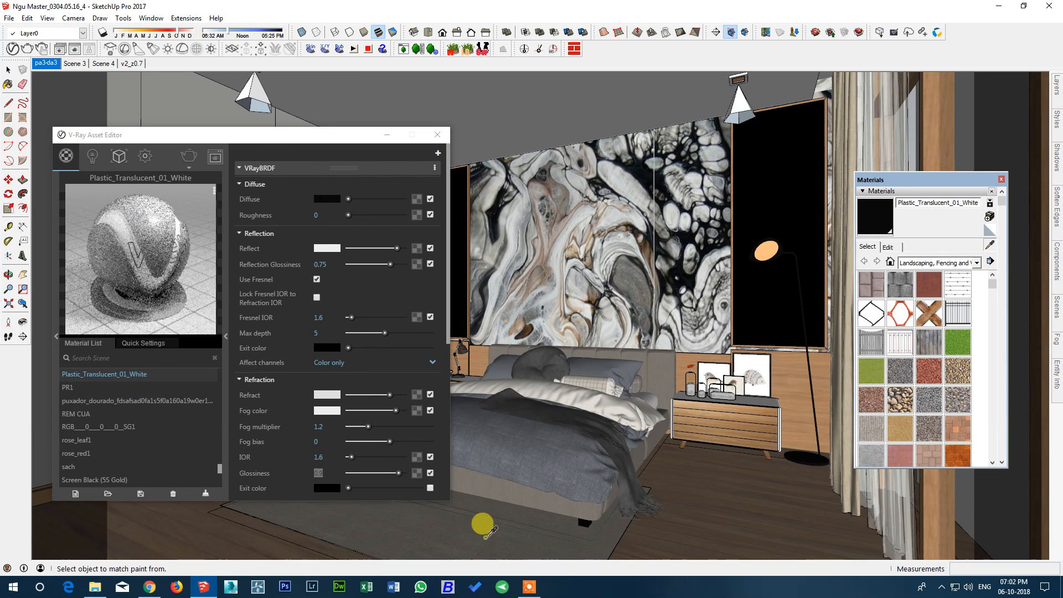
click(482, 523)
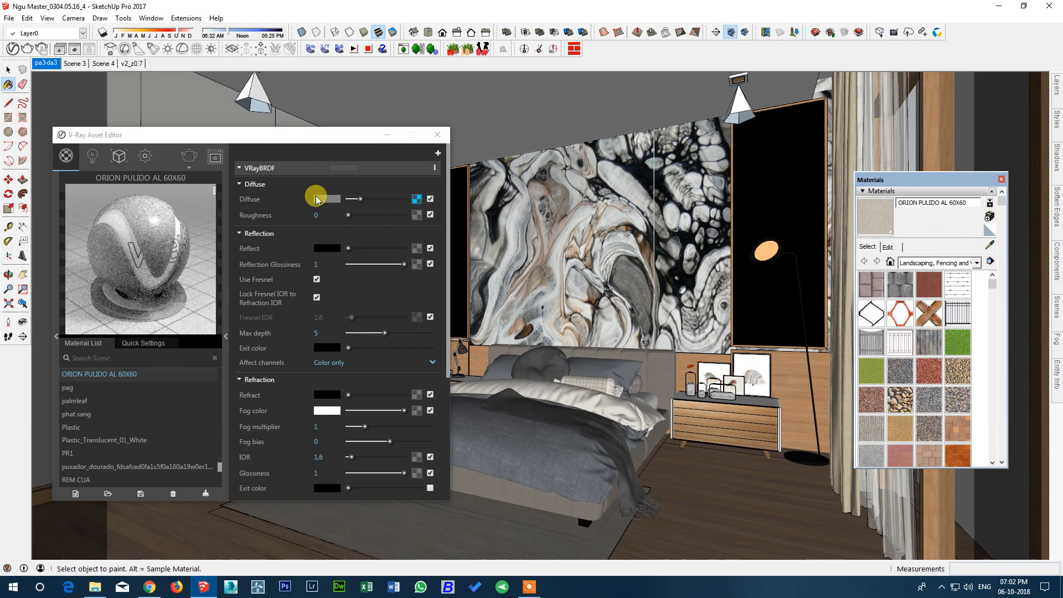
click(416, 198)
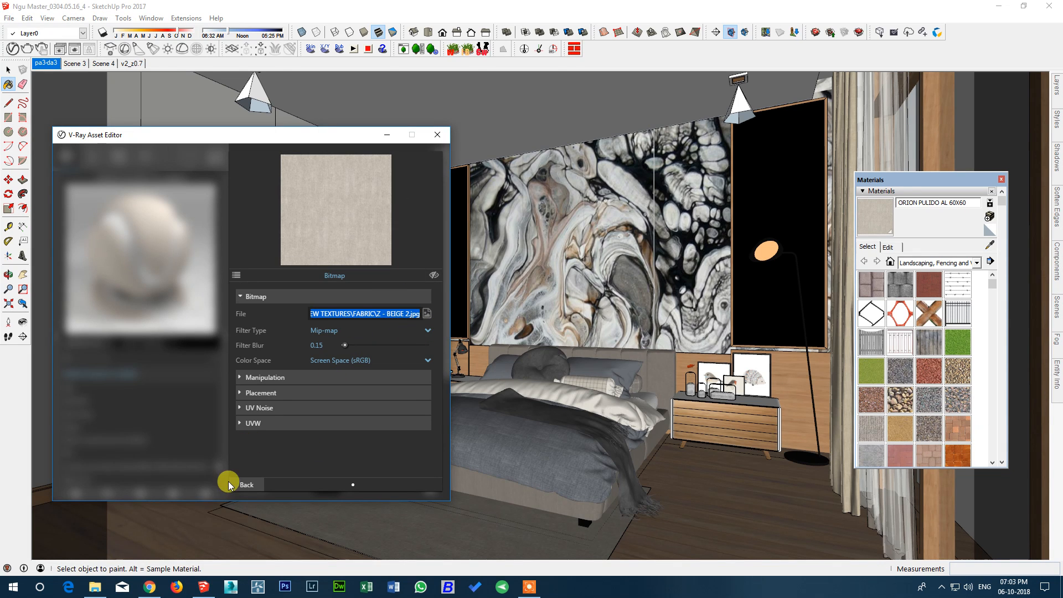
Step: Examine the V-Ray Fur's basic parameters, including length, thickness, gravity and taper, and close the V-Ray Asset Editor
click(245, 484)
click(554, 5)
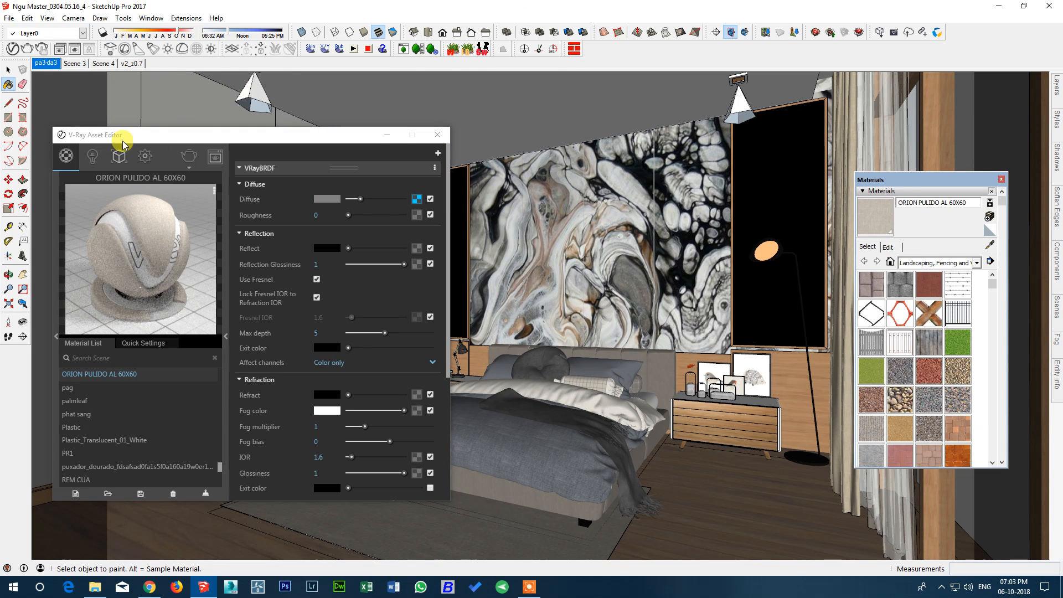
key(space)
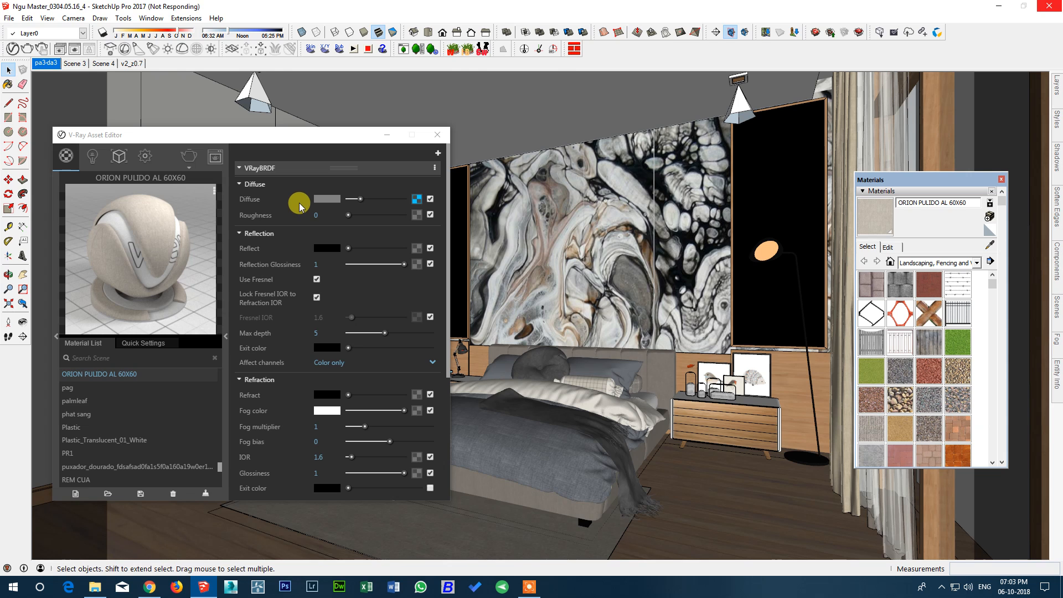
click(118, 156)
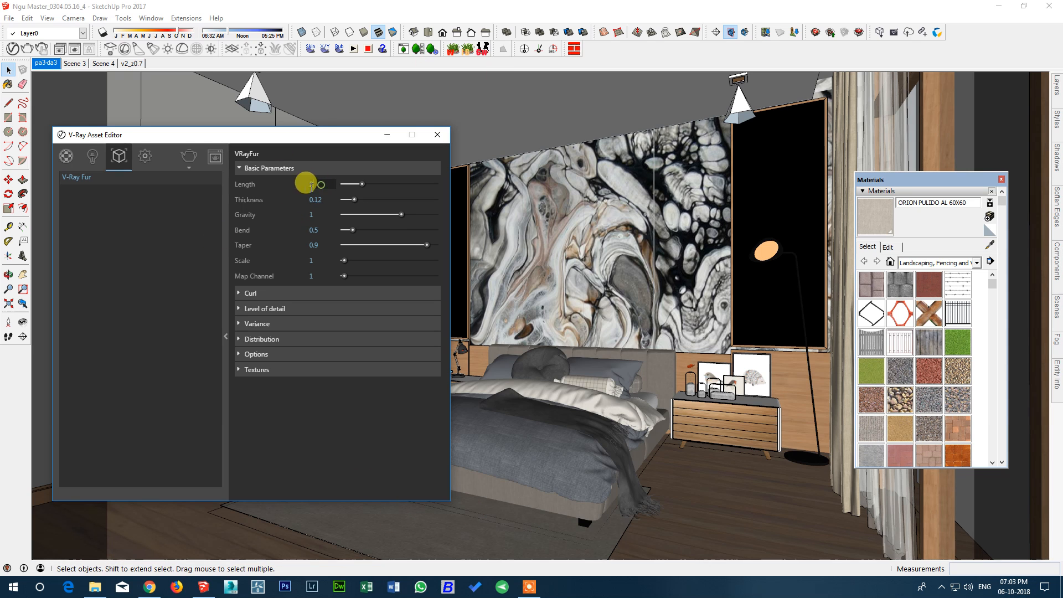
click(315, 199)
drag(318, 215, 223, 247)
click(322, 245)
drag(319, 244, 179, 254)
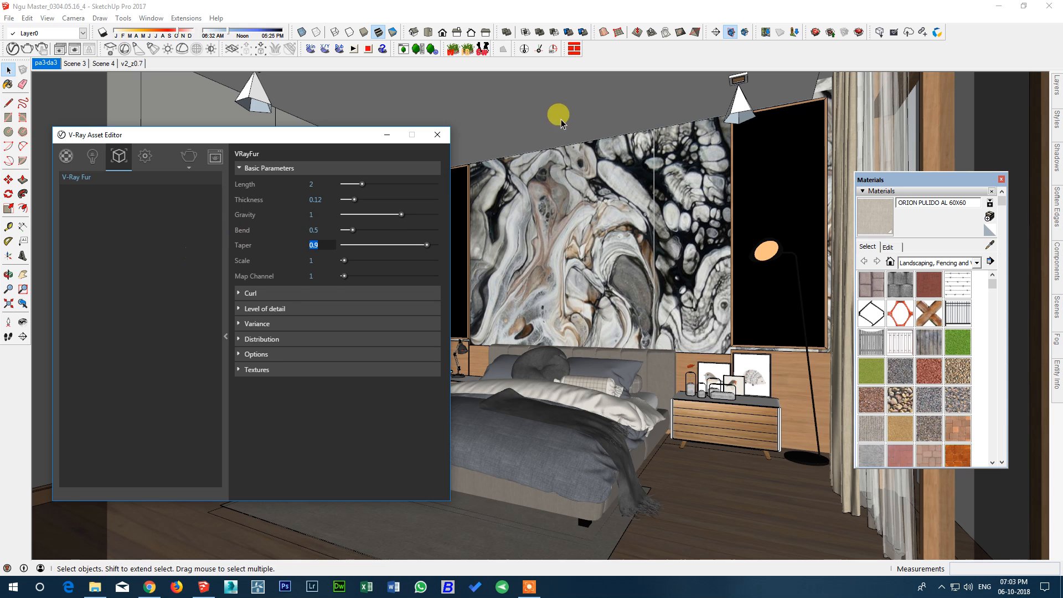
click(435, 135)
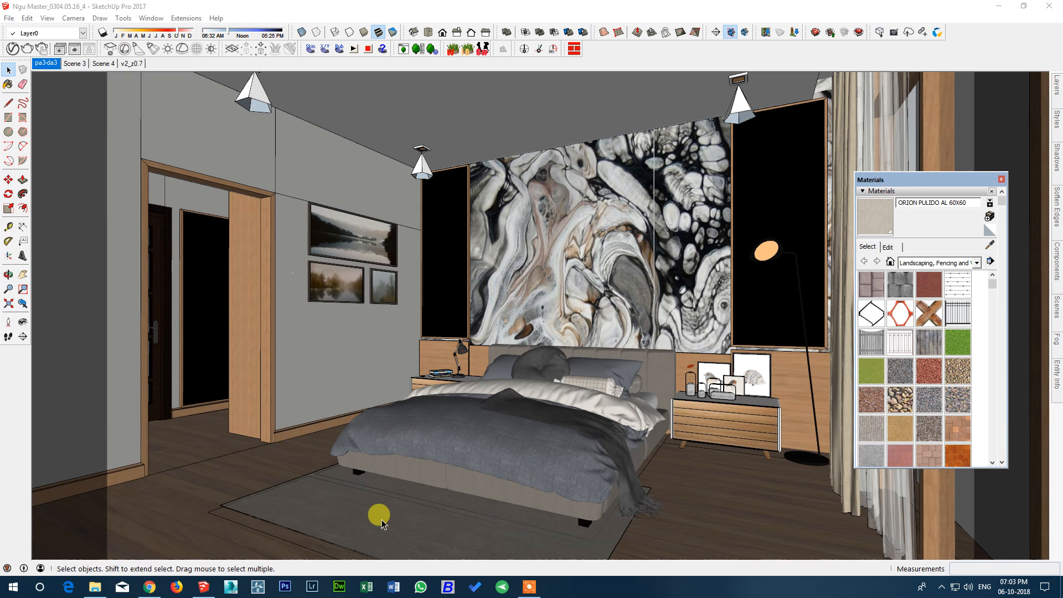
Step: Sample the bed base's material and inspect the bitmap in its V-Ray diffuse layer
click(990, 245)
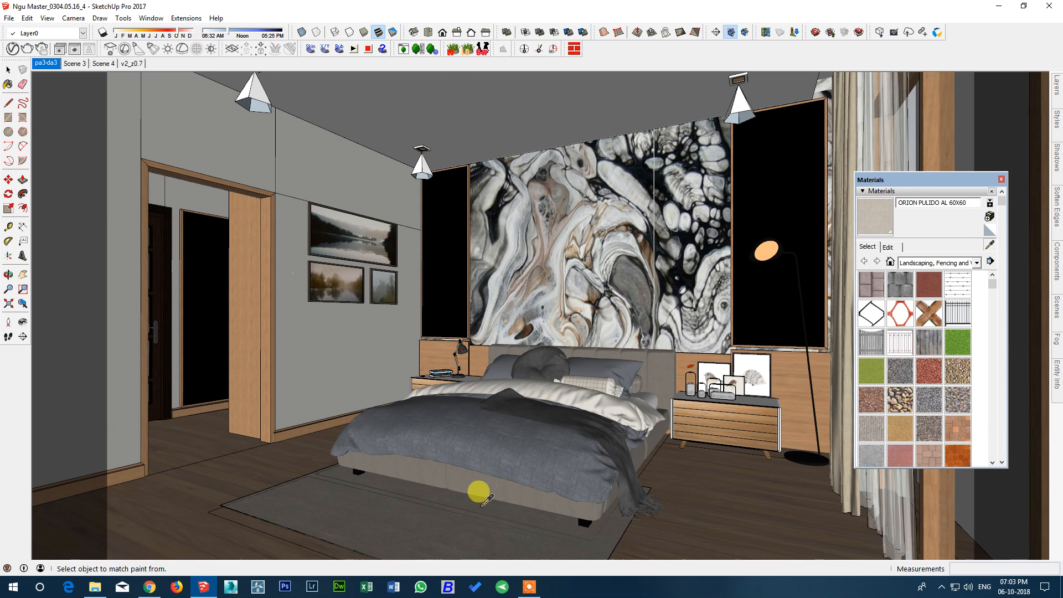
click(494, 492)
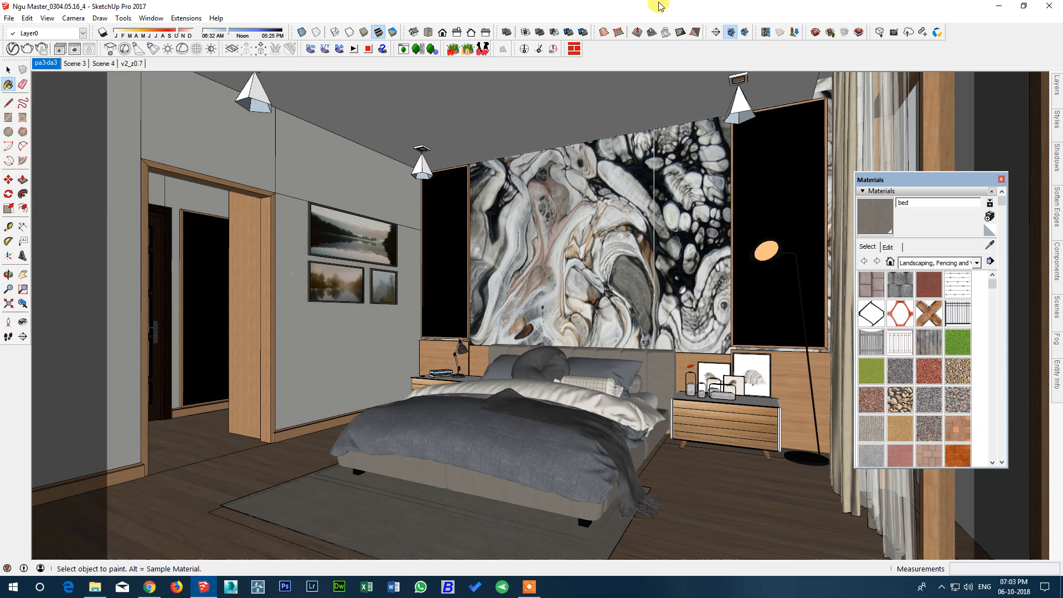
key(alt+Tab)
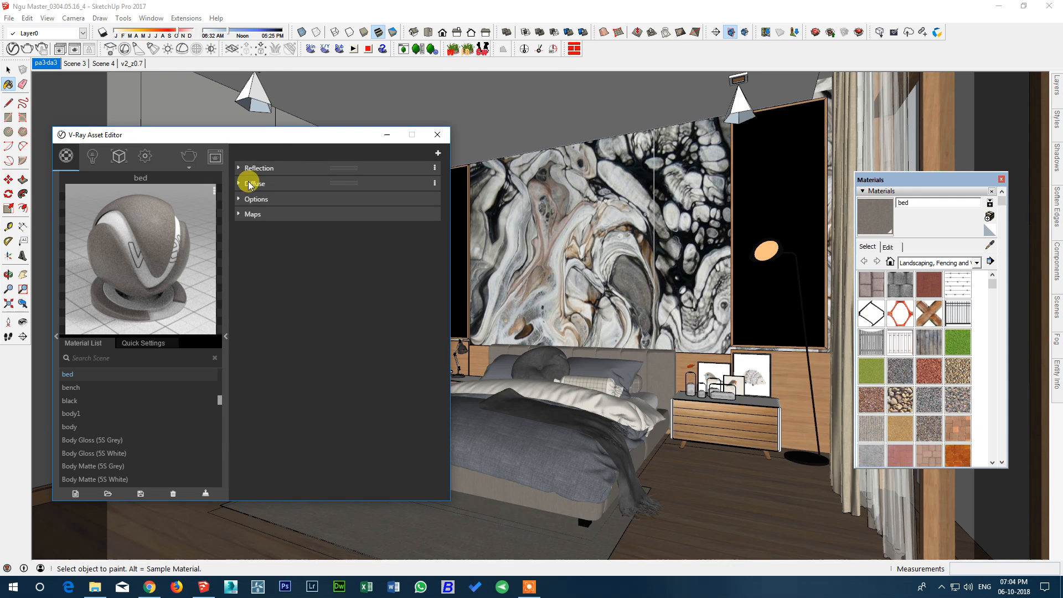
click(274, 182)
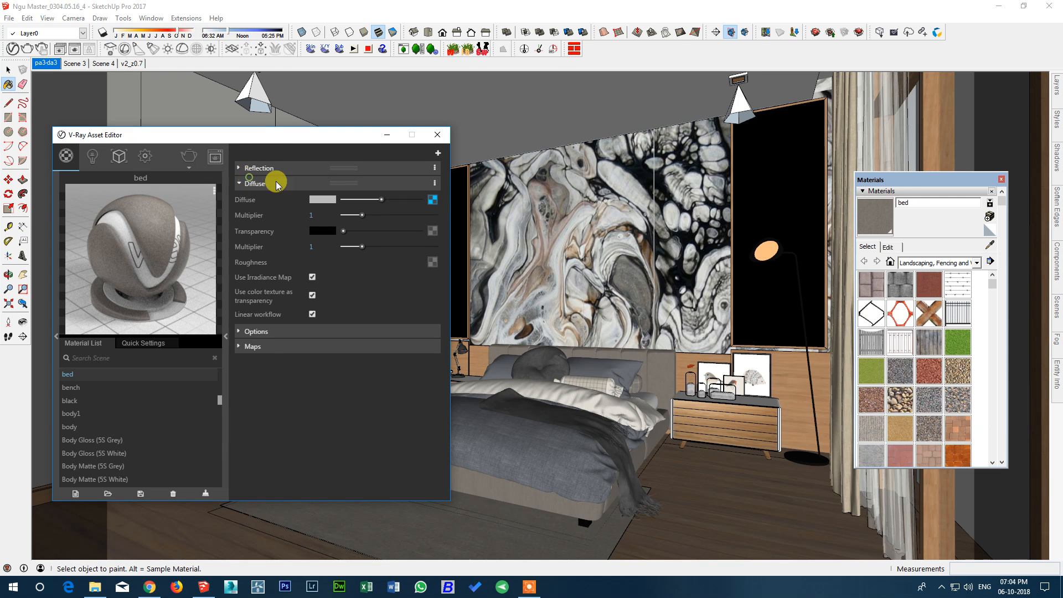
click(433, 200)
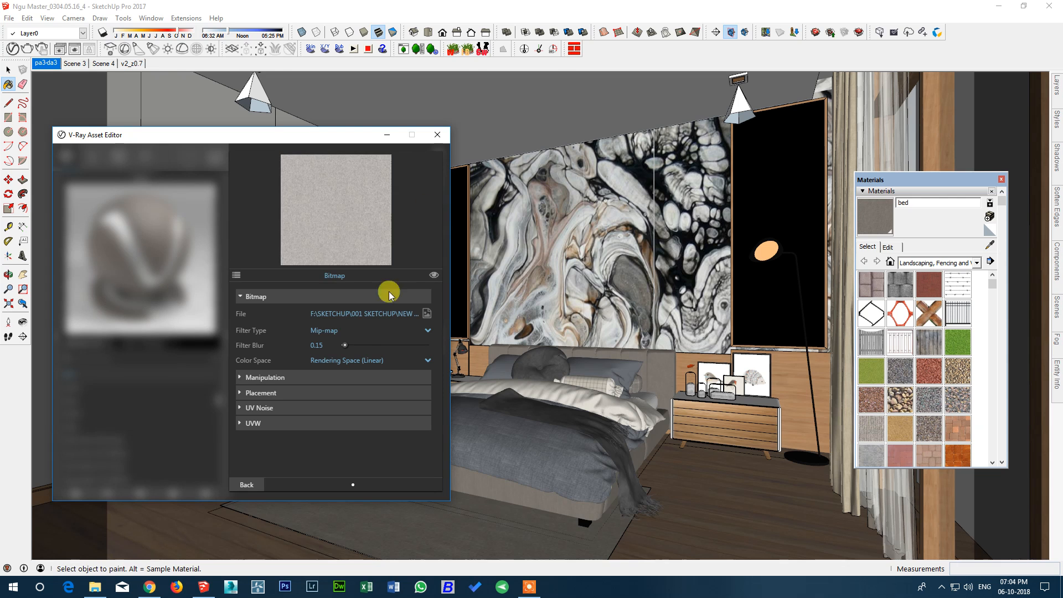
click(246, 485)
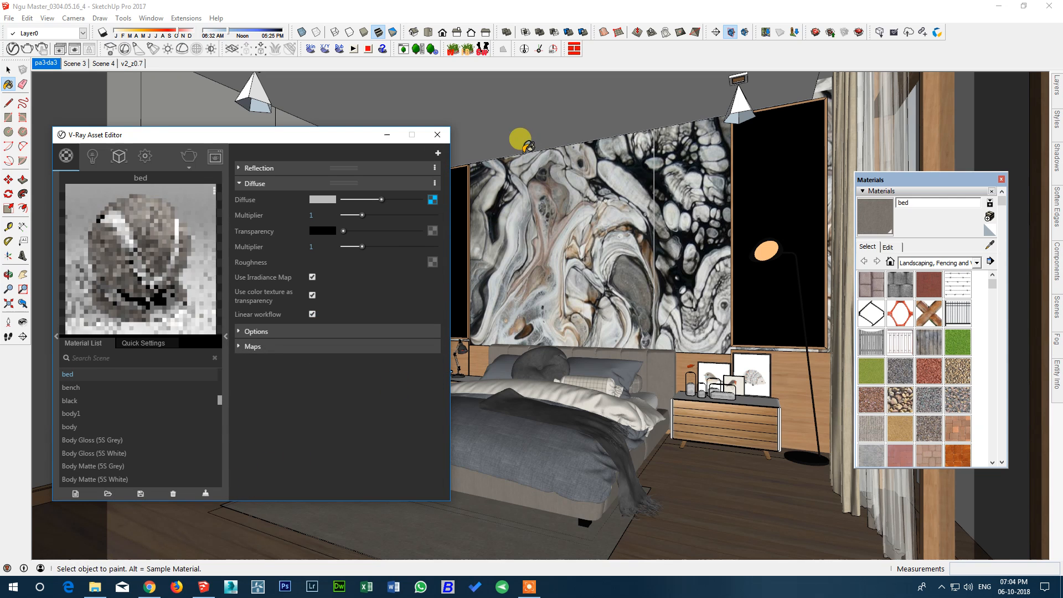
Step: Inspect the bed material's reflection settings and Fresnel texture, and close the V-Ray Asset Editor
click(374, 169)
click(432, 185)
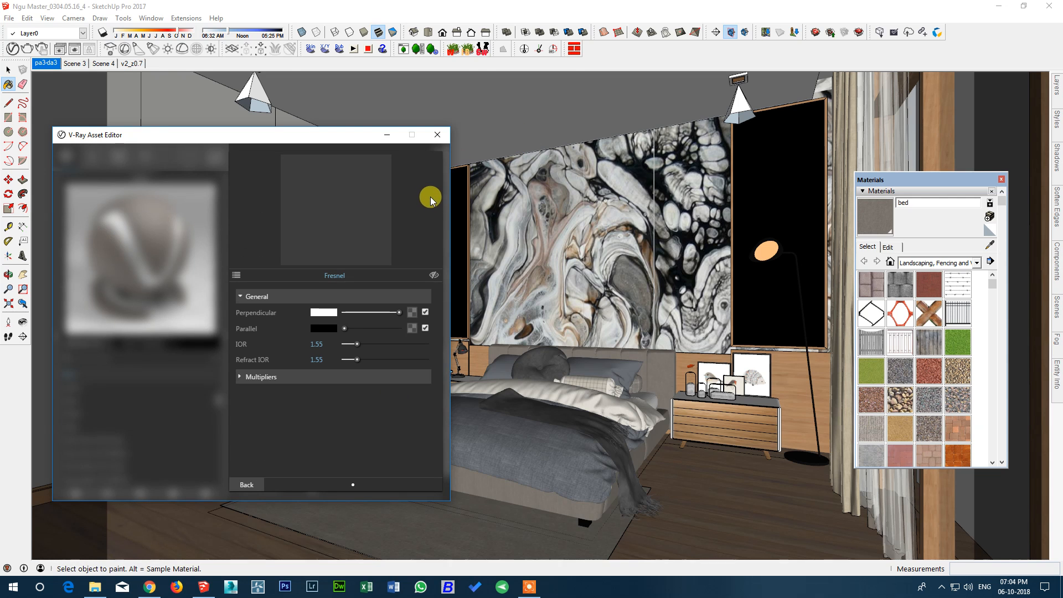
click(252, 483)
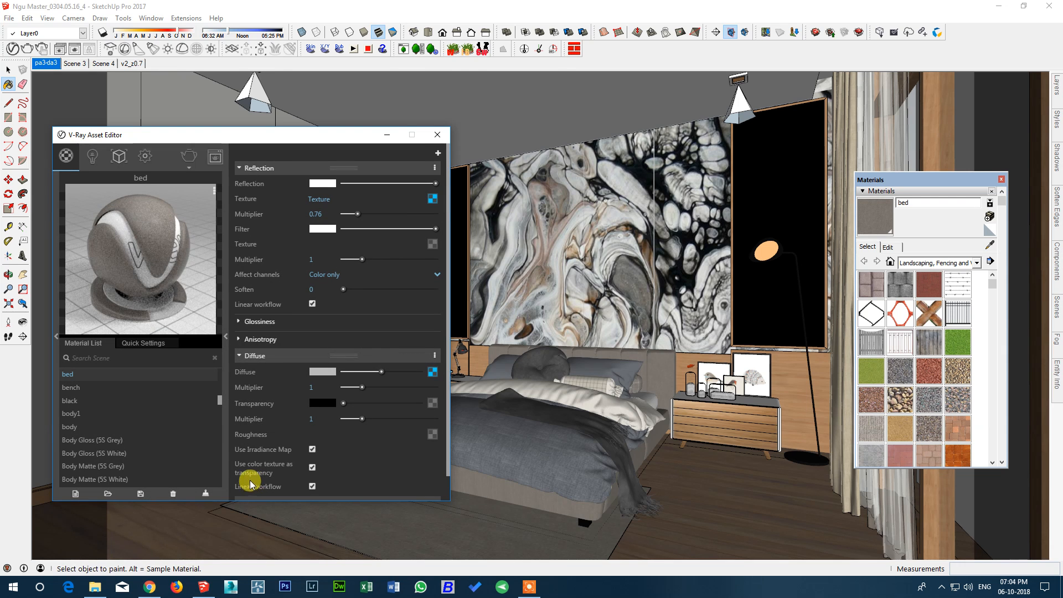
click(438, 134)
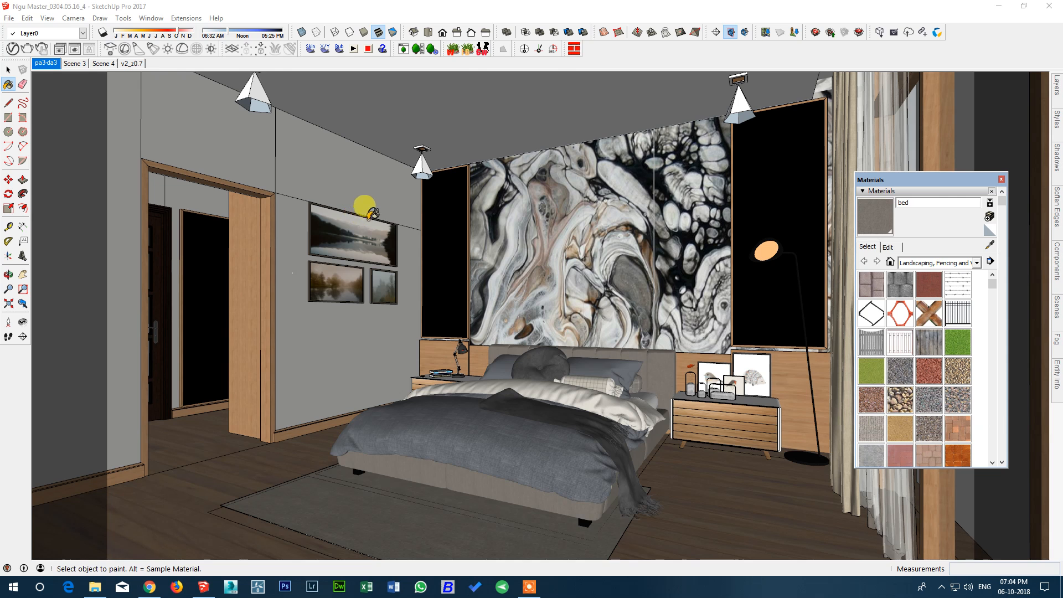
Step: Sample the black mirror panel beside the marble wall and examine its V-Ray diffuse, reflection and refraction settings
click(990, 244)
click(800, 183)
drag(570, 5, 554, 7)
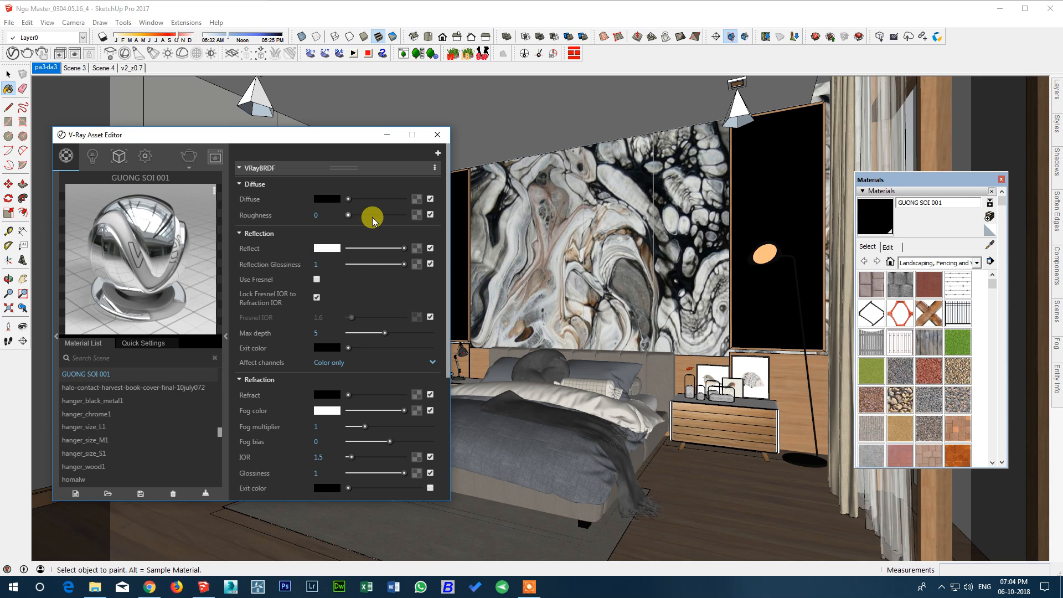
scroll(351, 232, down, 3)
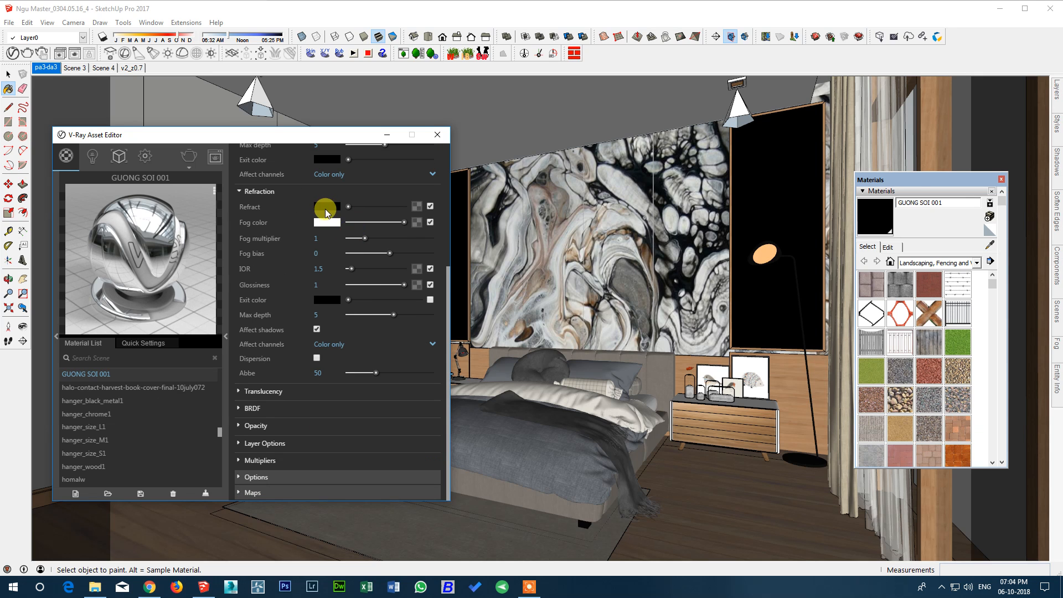
scroll(390, 222, up, 3)
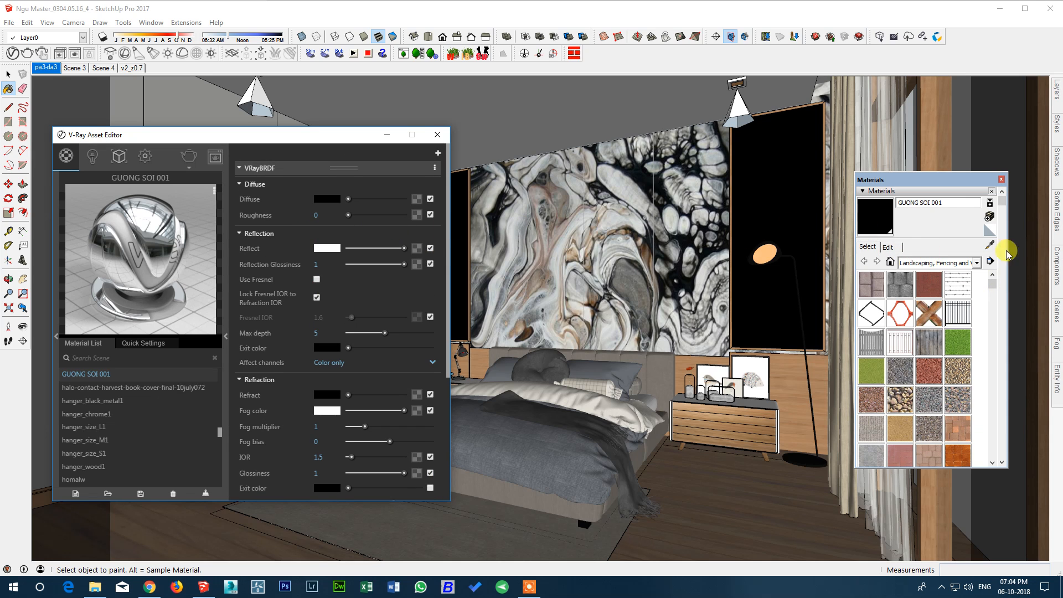
Step: Sample the wood floor's material and inspect its reflection layer and reflection texture bitmap
click(990, 244)
click(661, 476)
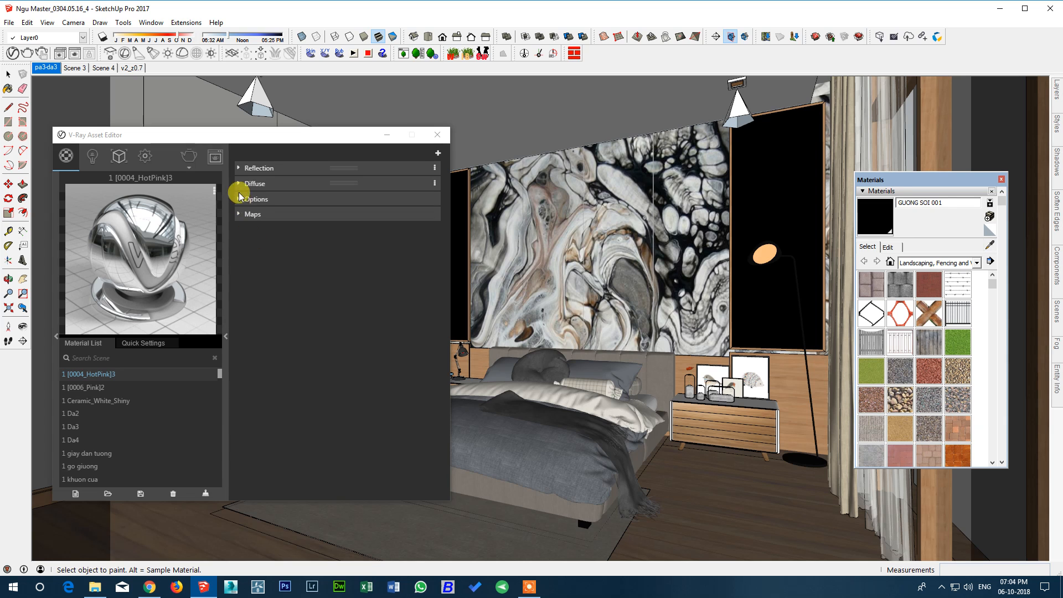
click(256, 183)
click(266, 168)
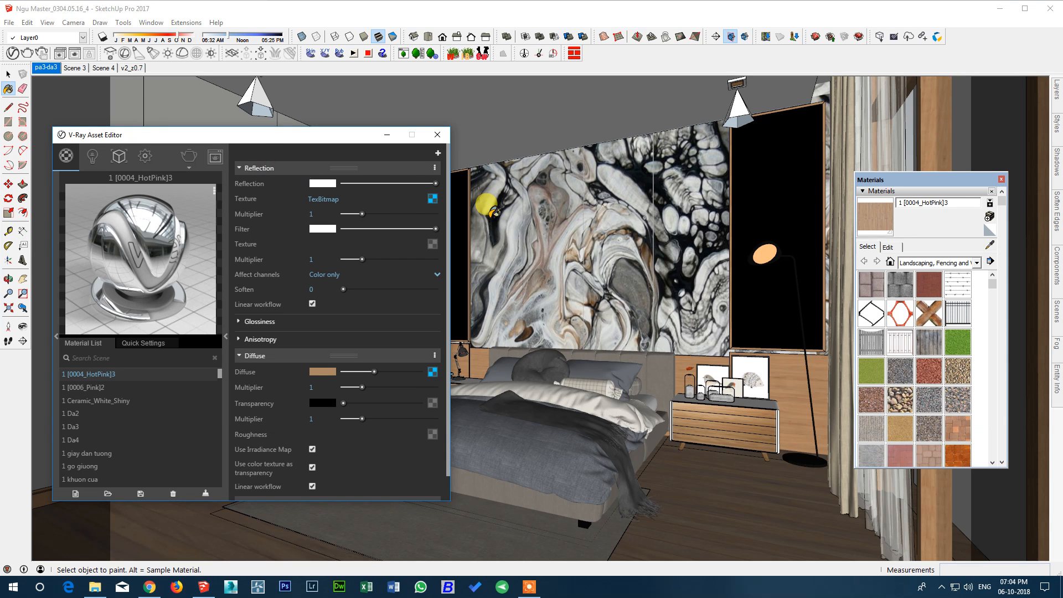
click(433, 199)
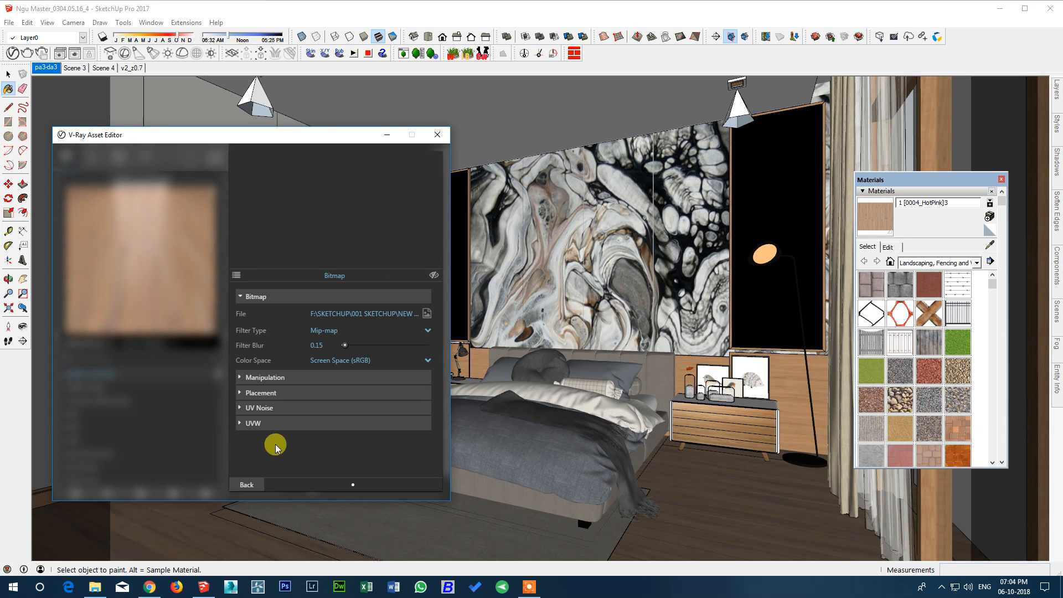
click(243, 483)
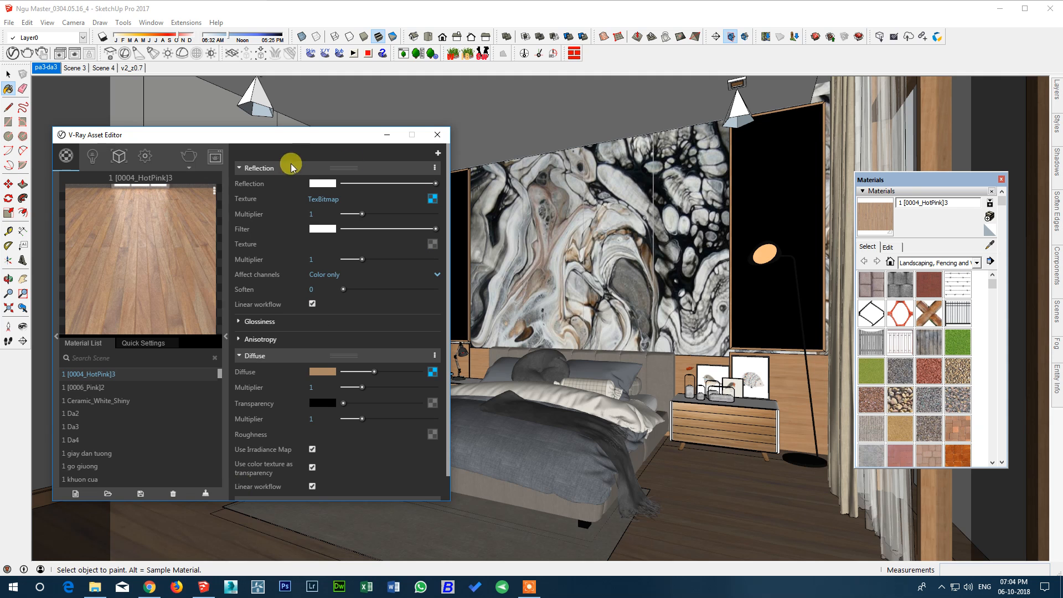
Step: Examine the floor material's glossiness settings and the file, color space and gamma of its diffuse bitmap
click(248, 321)
click(328, 337)
scroll(261, 431, down, 4)
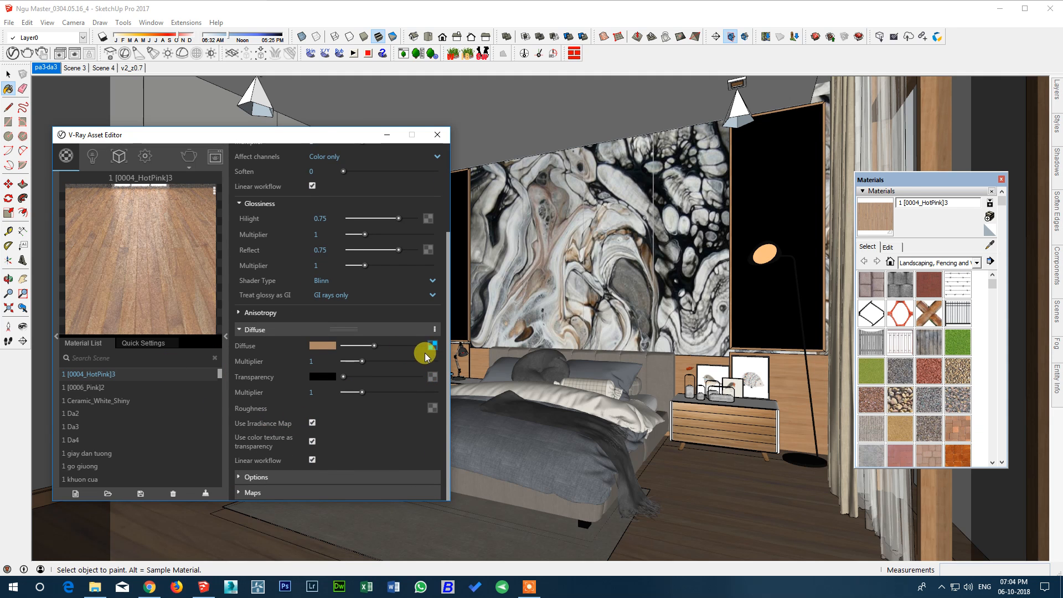
click(432, 346)
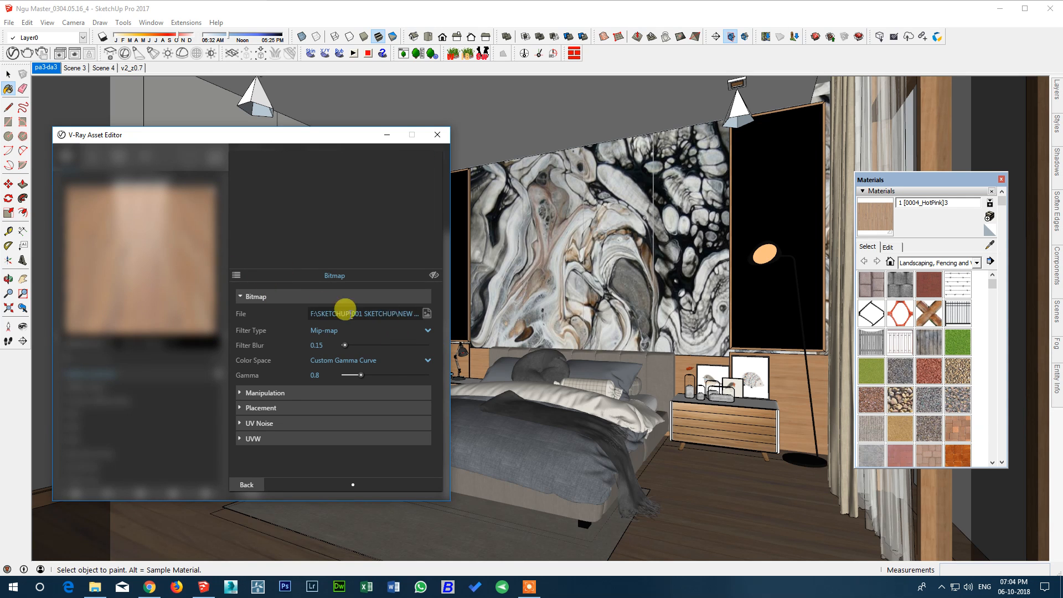
click(250, 483)
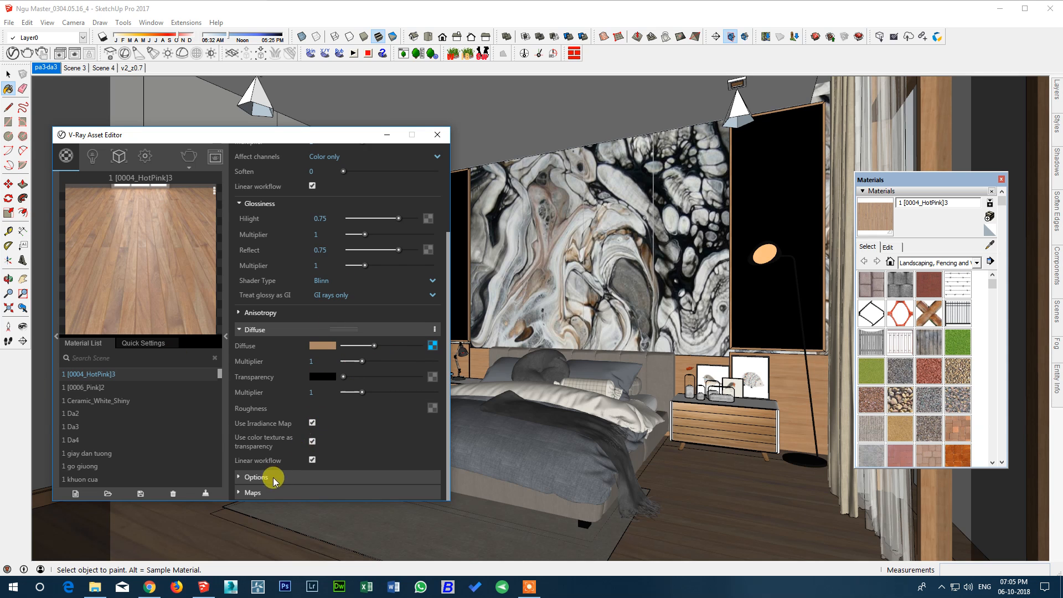
Step: Inspect the floor material's bump settings and its bitmap's source folder, keeping WoodFlooring046_DISP16_4K as the file
click(260, 491)
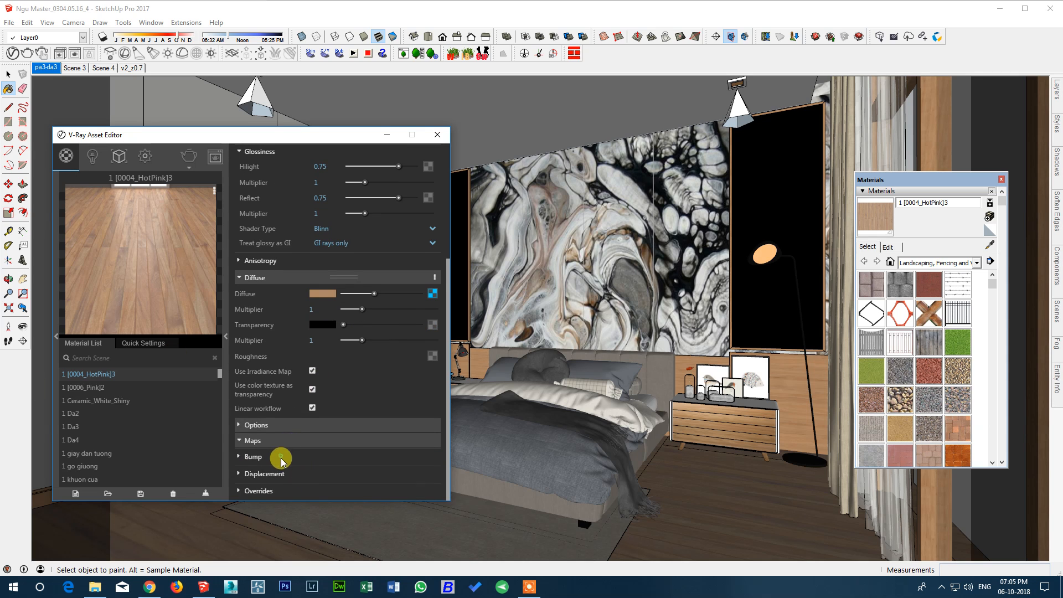
click(281, 457)
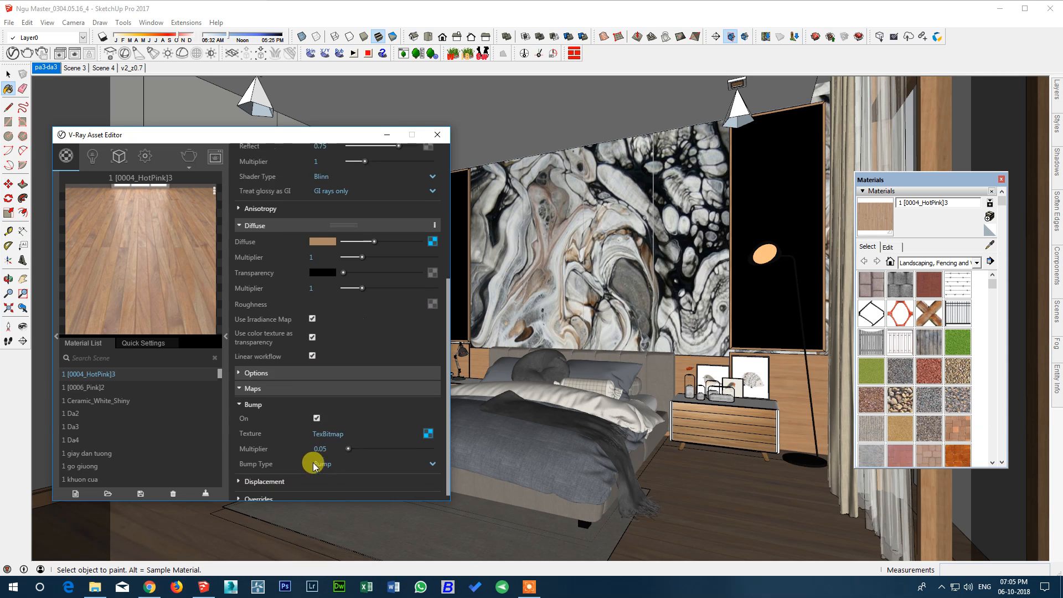
click(428, 426)
click(426, 313)
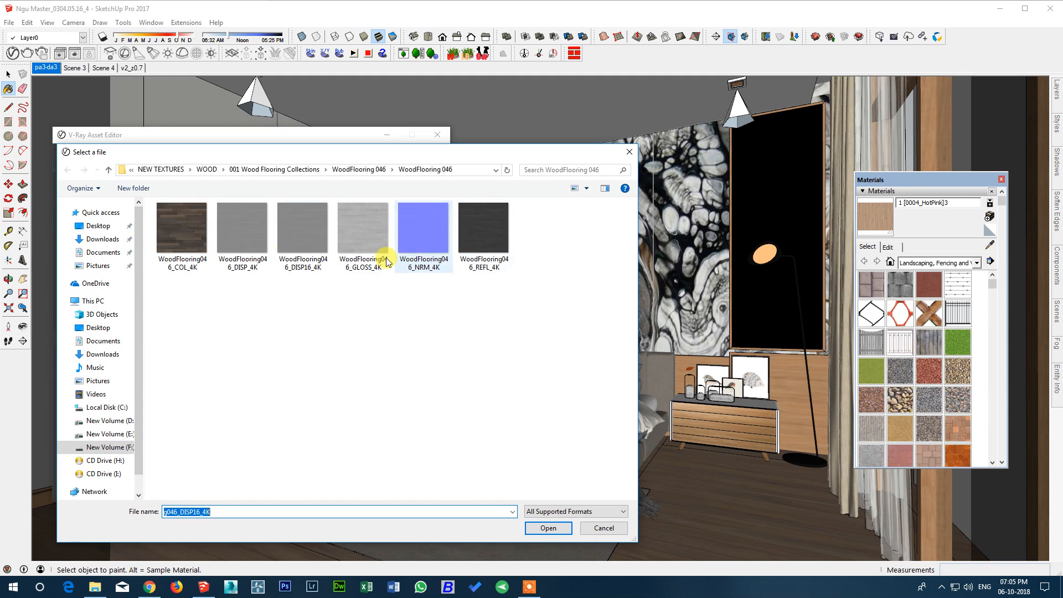
double_click(304, 230)
click(251, 485)
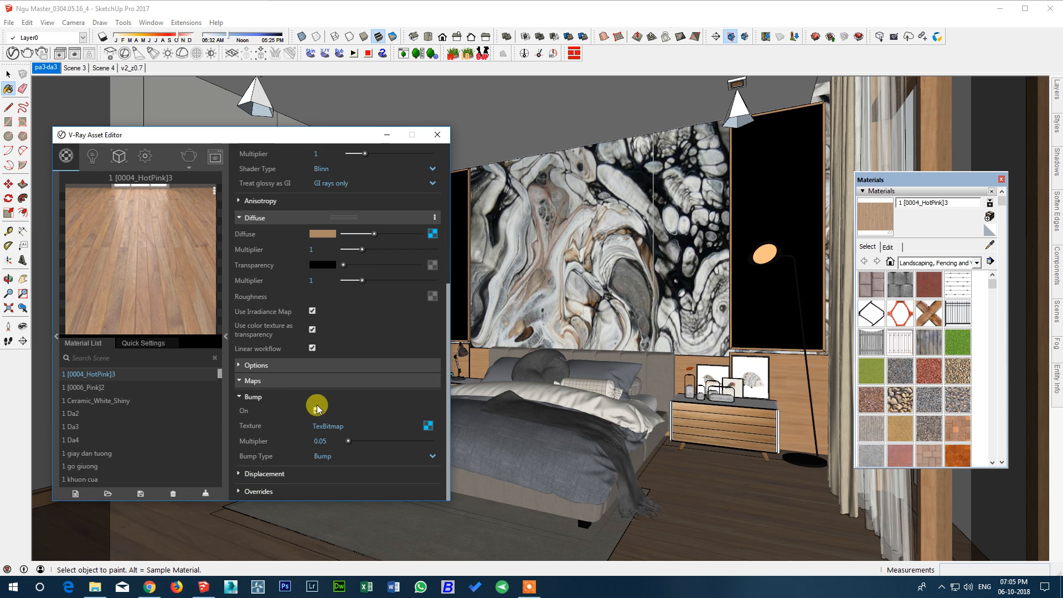
Step: Check the source file of the floor material's diffuse bitmap, keeping WoodFlooring04_COL_VAR2_6K
scroll(370, 350, up, 5)
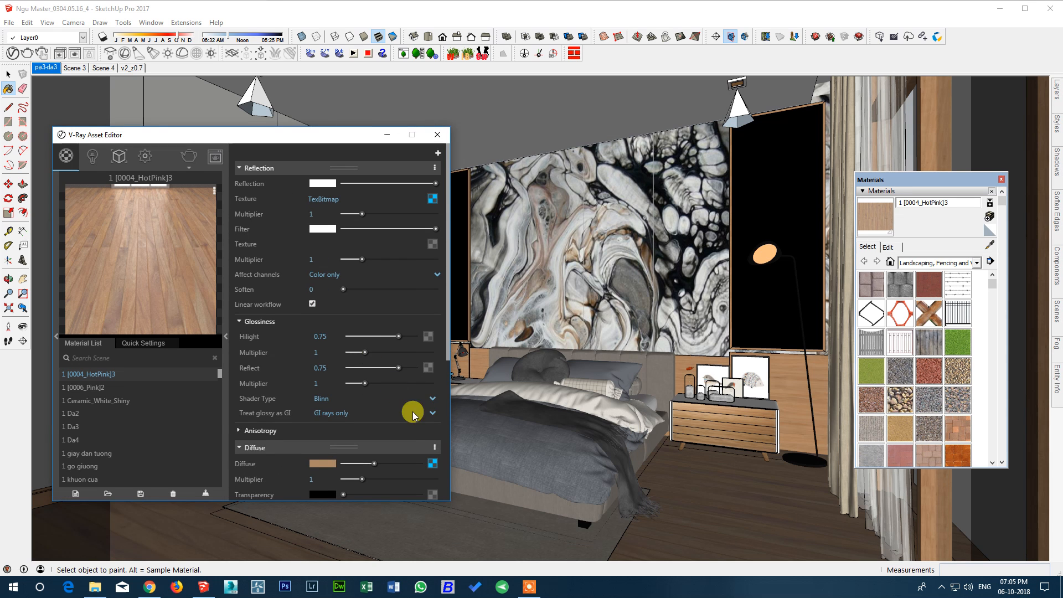
click(433, 463)
click(427, 313)
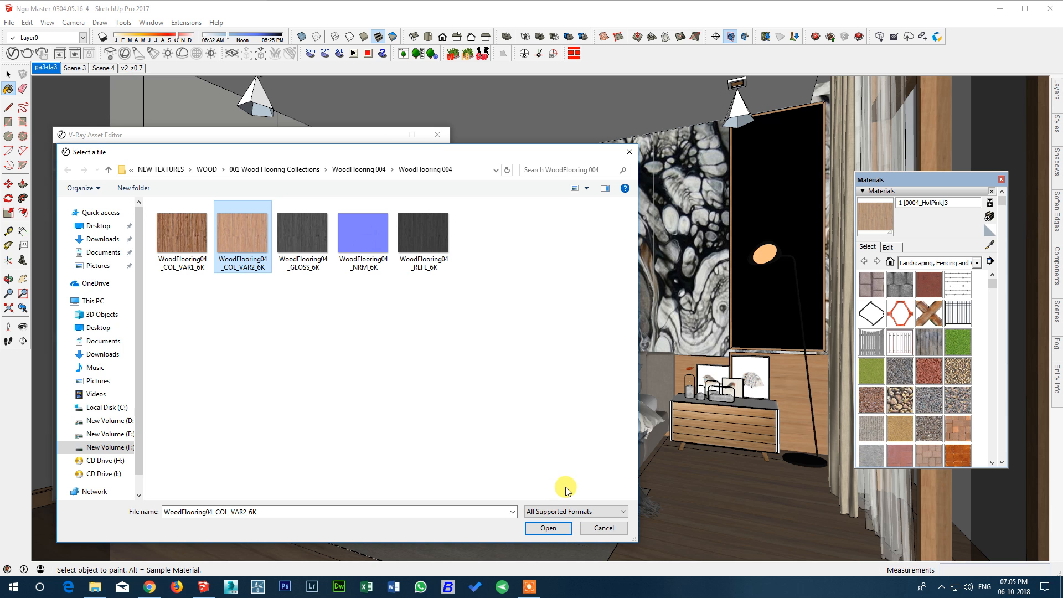
key(Return)
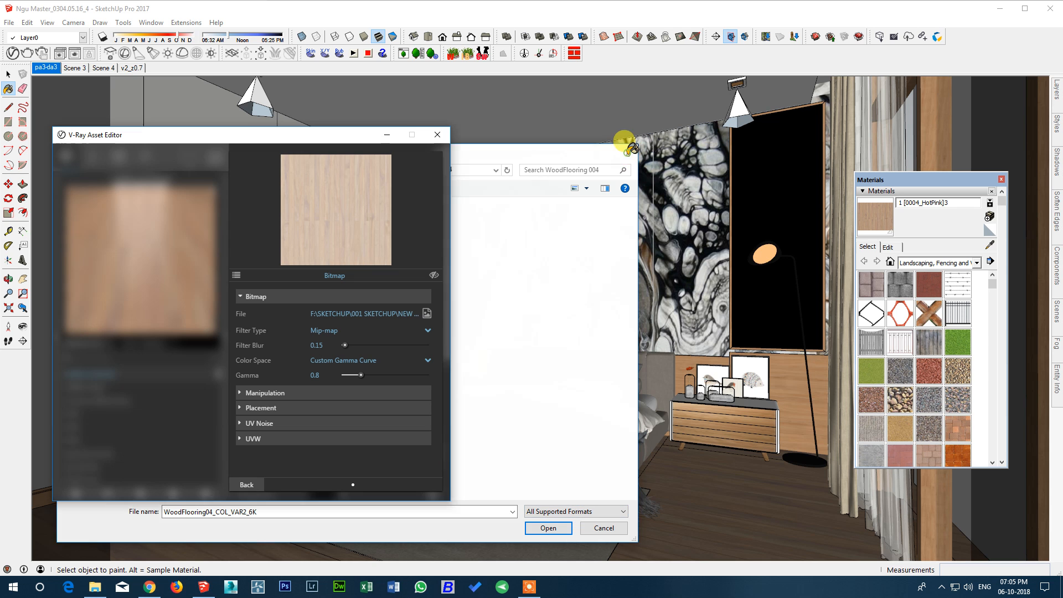
click(248, 484)
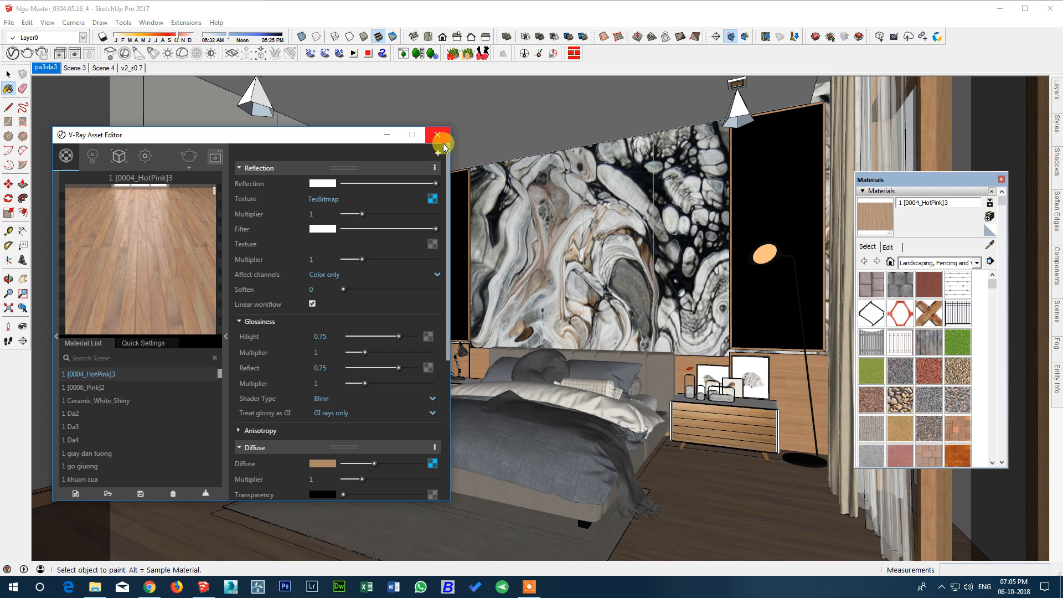
Step: Turn off progressive rendering in the V-Ray render settings and display the camera's exposure value
click(148, 159)
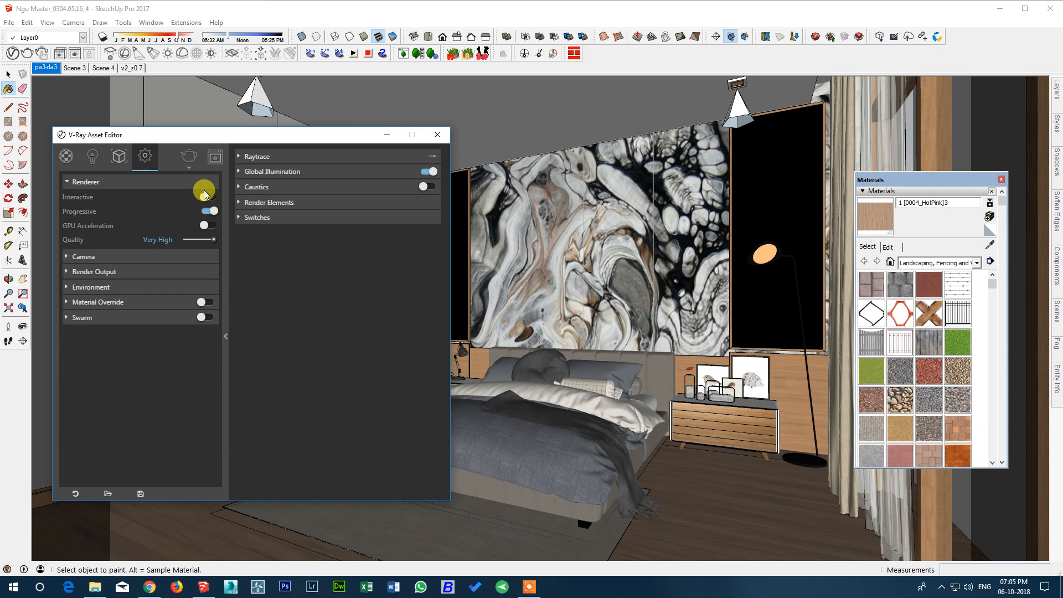
click(209, 212)
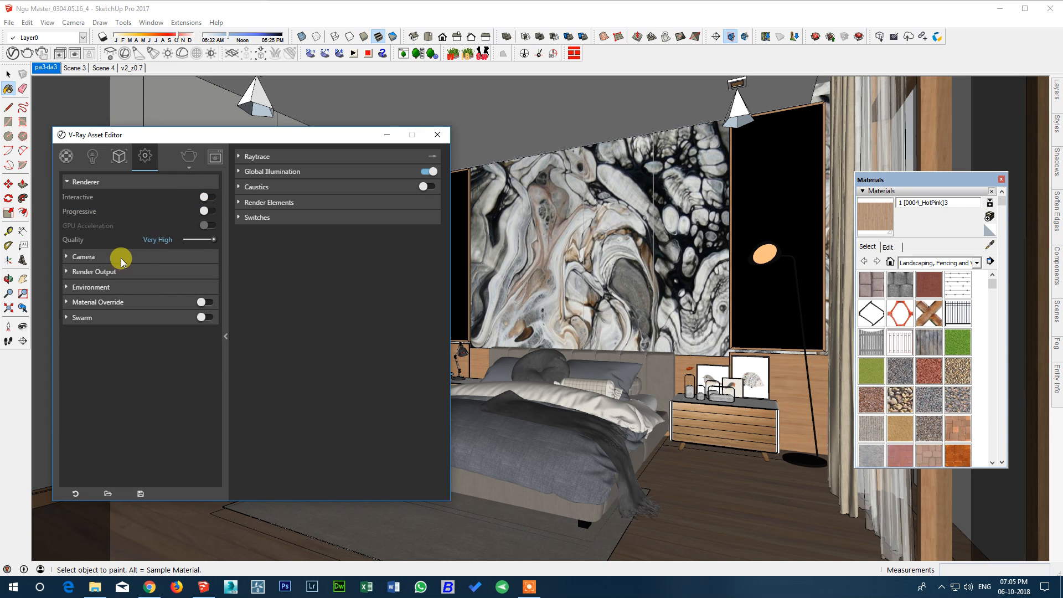
click(83, 257)
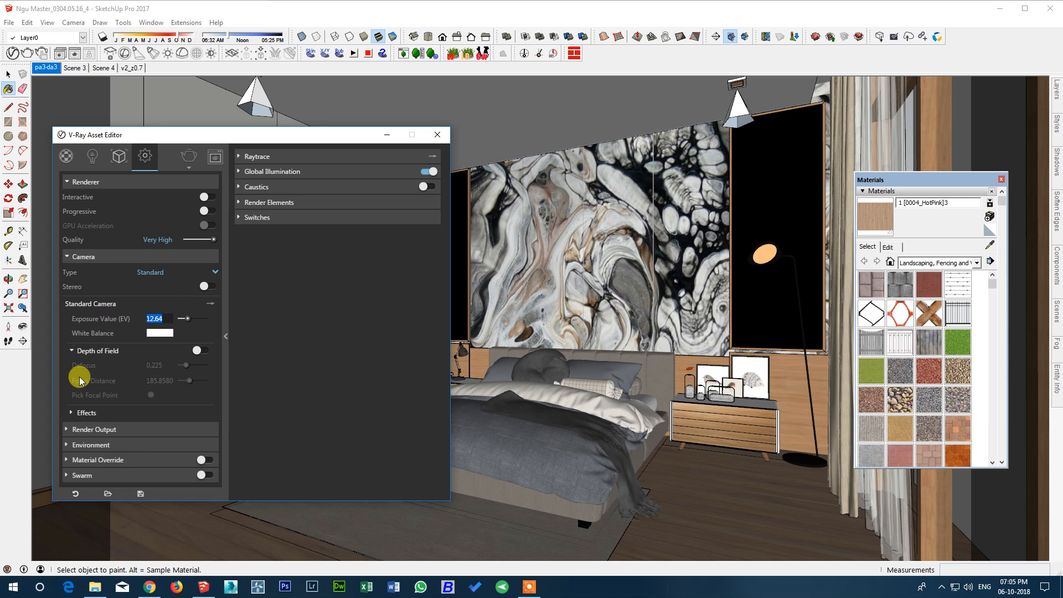
Step: Review the render output's dimensions, aspect ratio options and image saving settings
click(88, 430)
scroll(129, 441, down, 2)
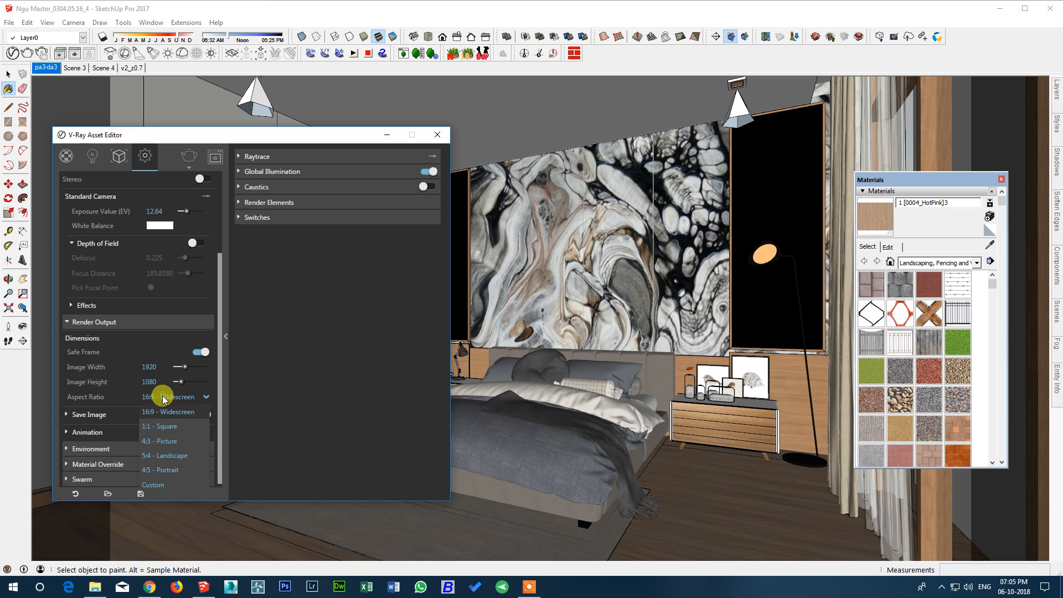
click(107, 416)
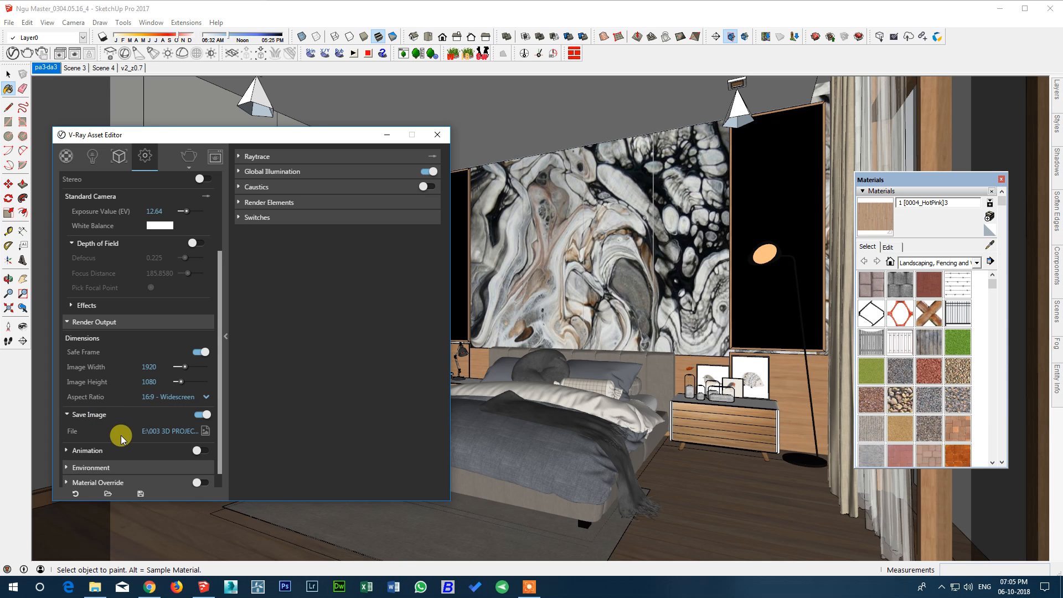
Step: Examine the environment settings, including the overrides, the background's sky texture and its intensity value
click(85, 447)
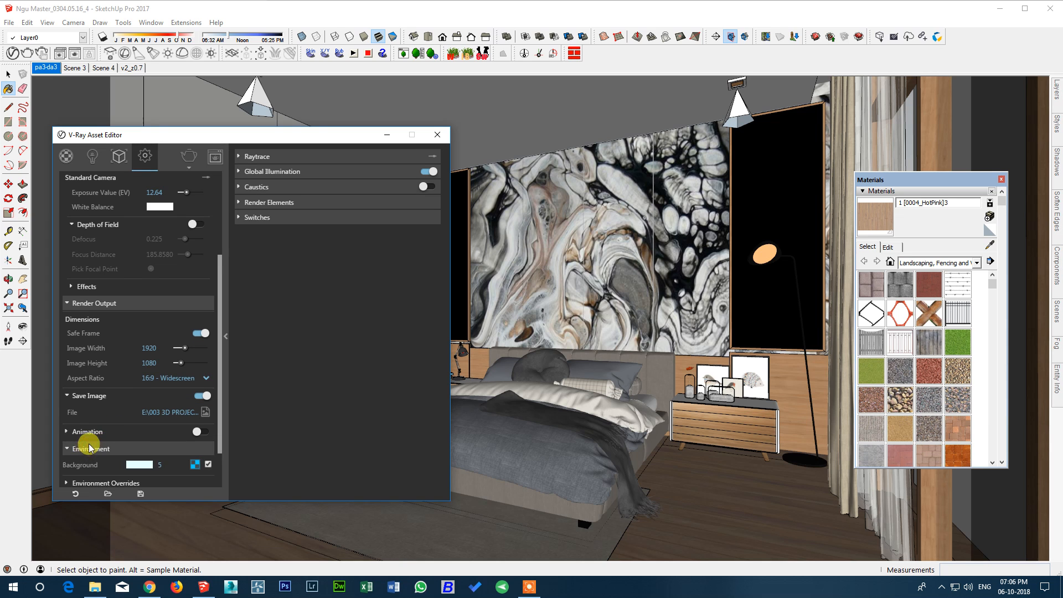
scroll(84, 446, down, 2)
click(105, 431)
scroll(106, 434, down, 3)
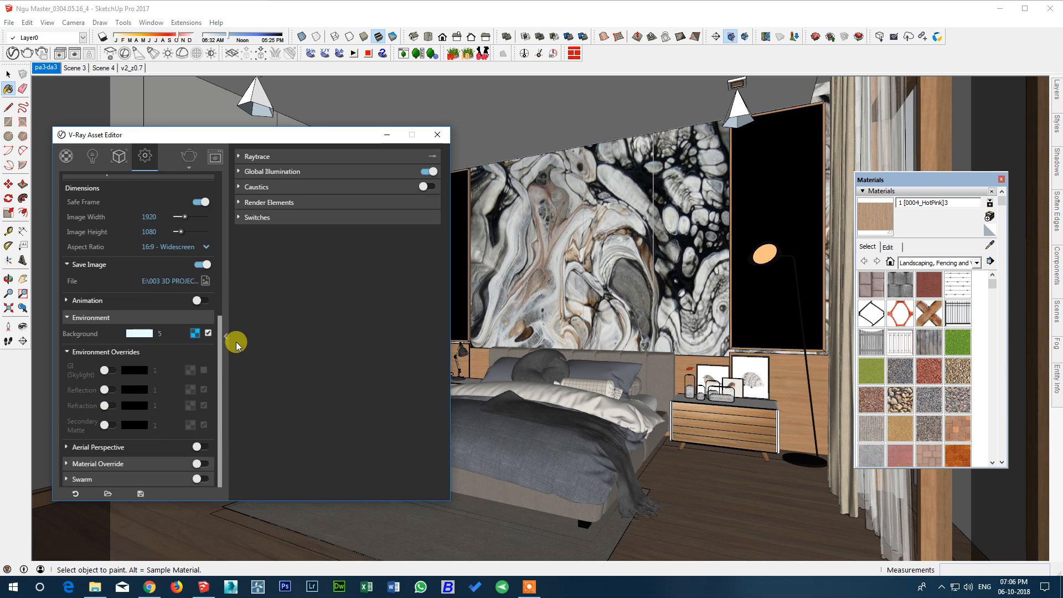
click(195, 333)
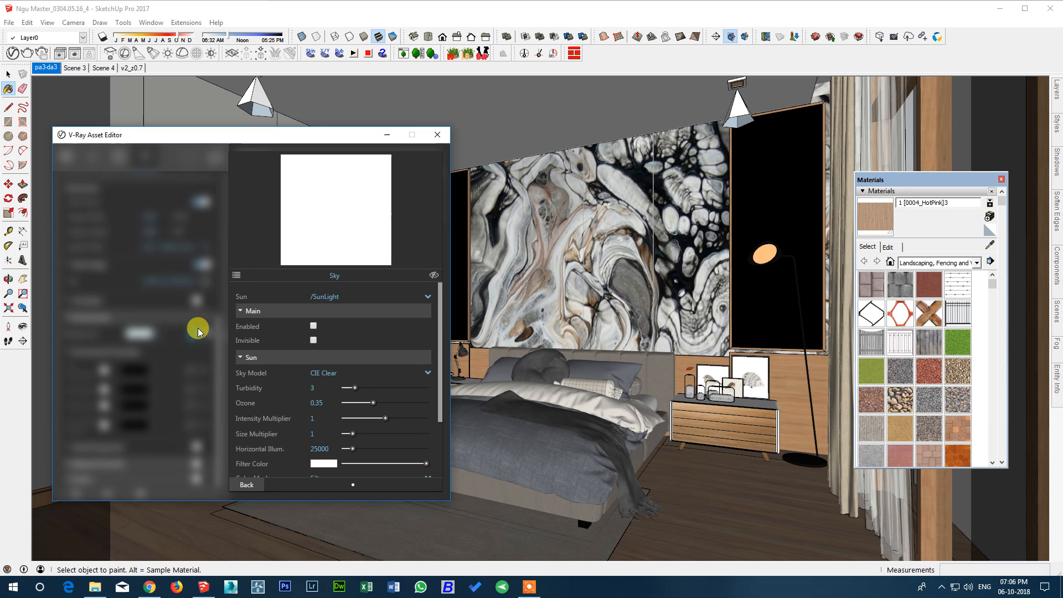
click(247, 485)
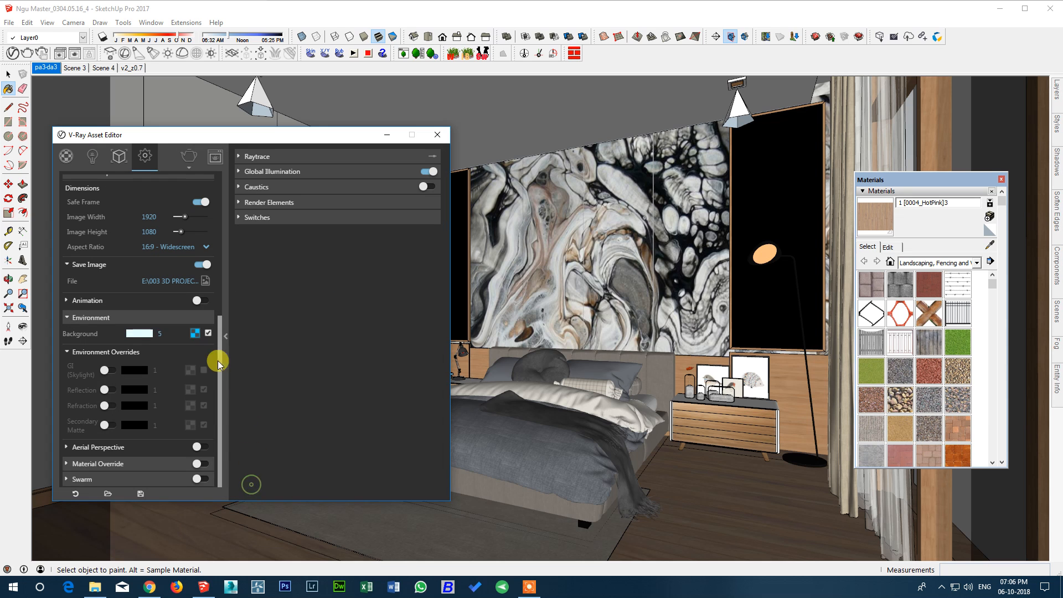
click(161, 333)
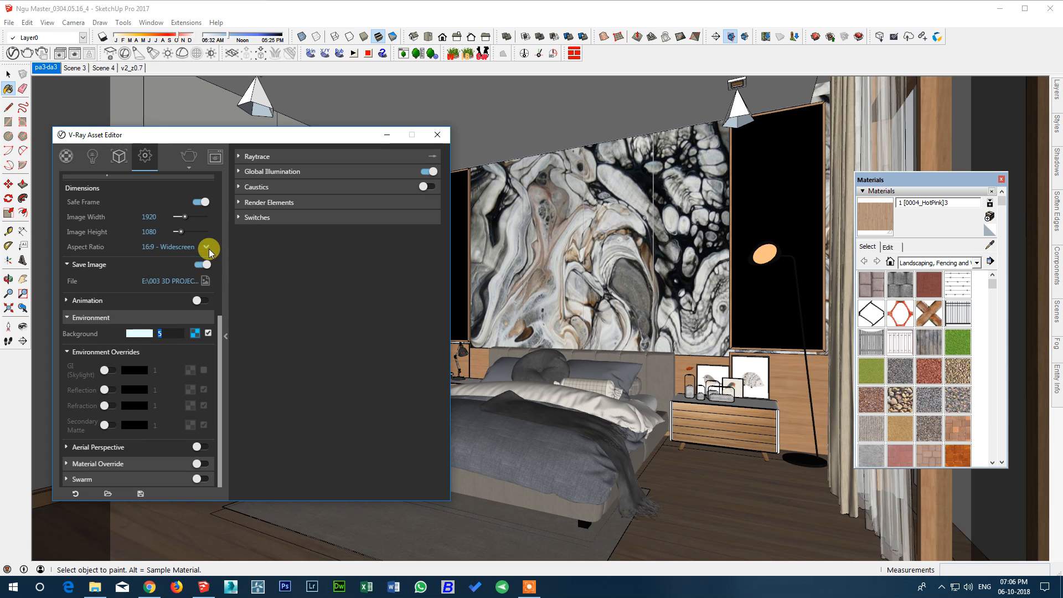
Step: Expand the remaining render setting groups and check the raytrace noise limit and maximum subdivisions
click(275, 217)
click(286, 200)
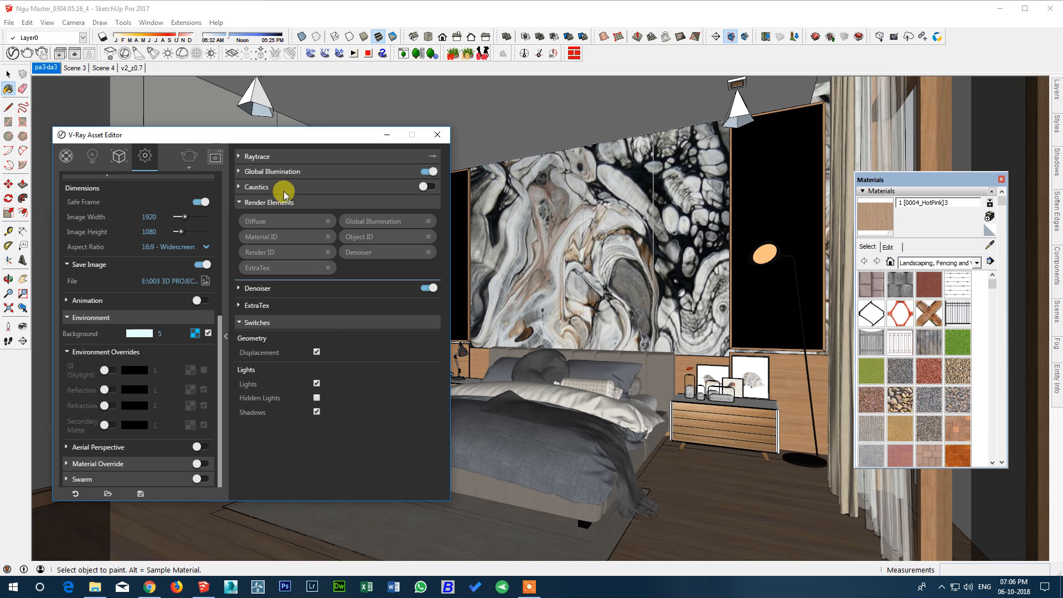
click(284, 188)
click(295, 171)
click(303, 157)
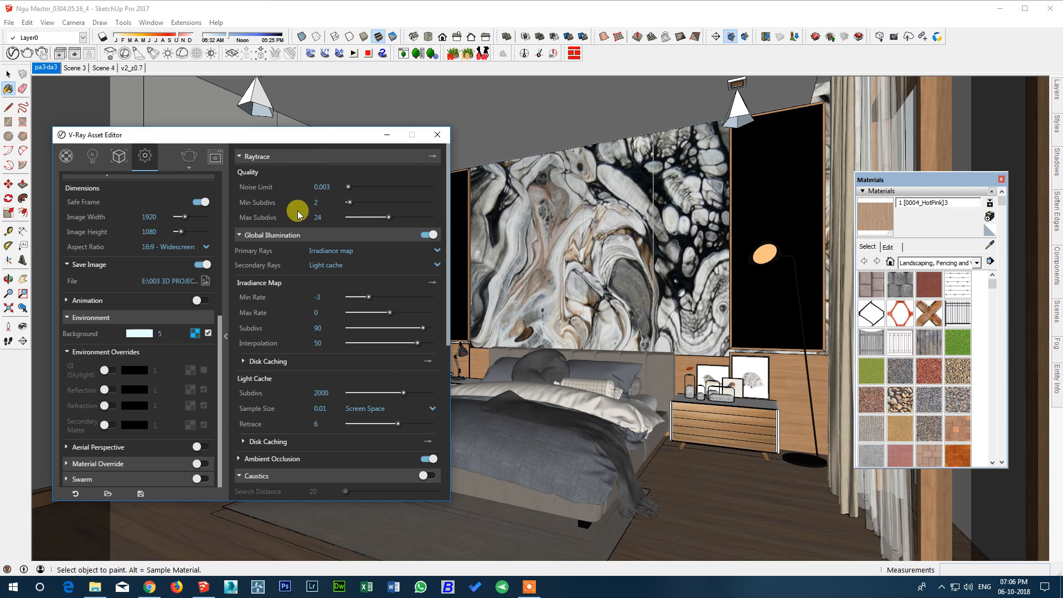
click(323, 187)
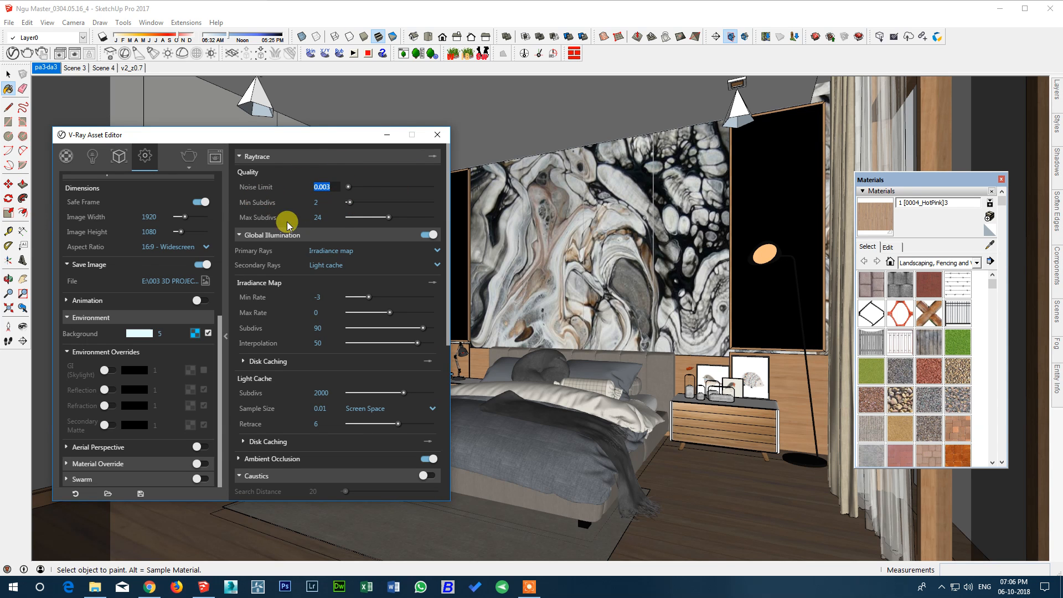
click(315, 216)
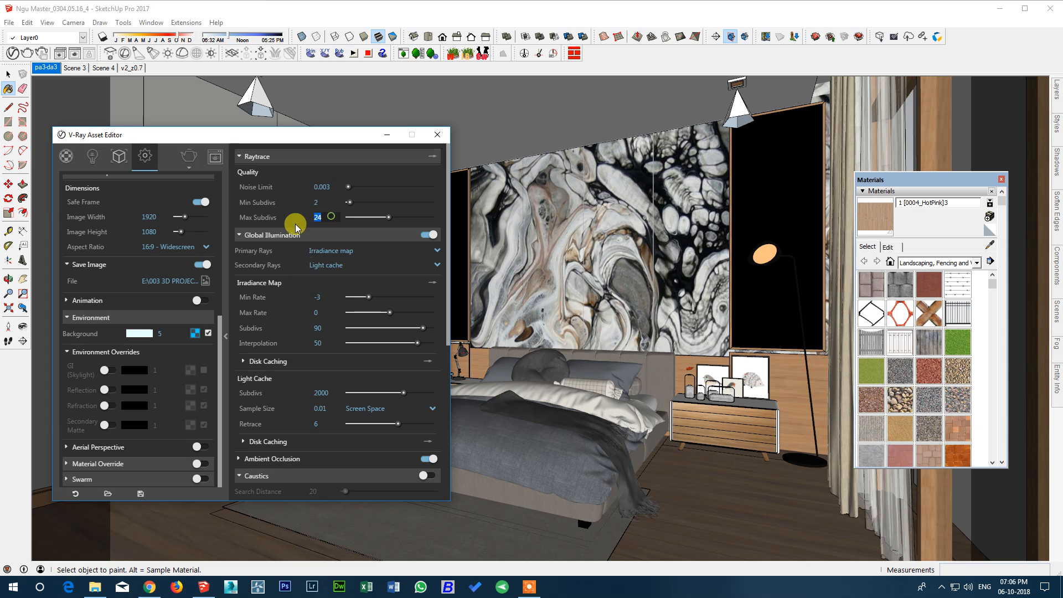
Step: Review the global illumination settings, including the light cache subdivisions and the ambient occlusion radius and amount
scroll(323, 268, down, 3)
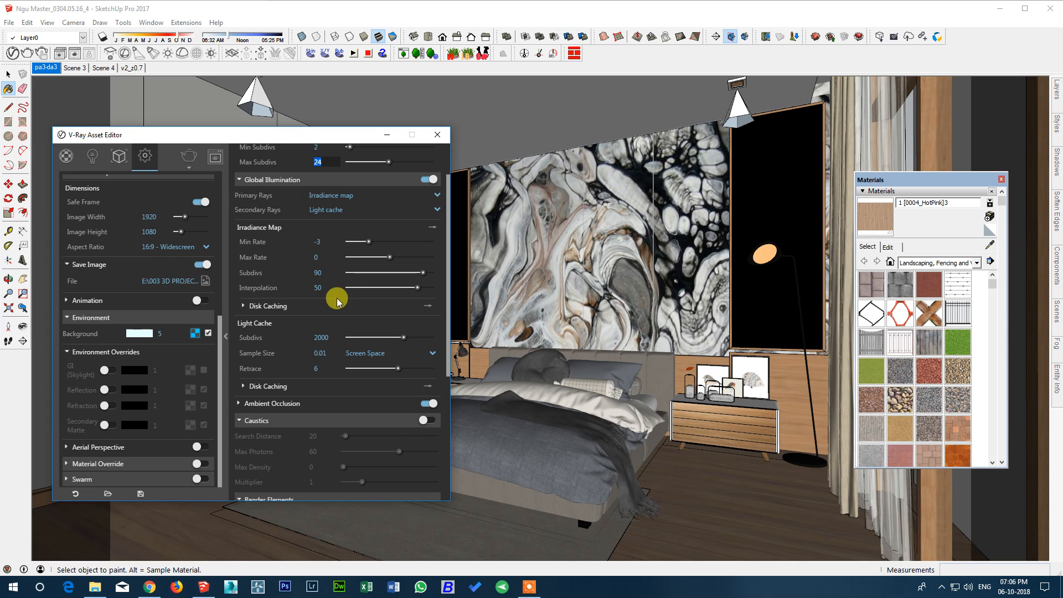
click(325, 336)
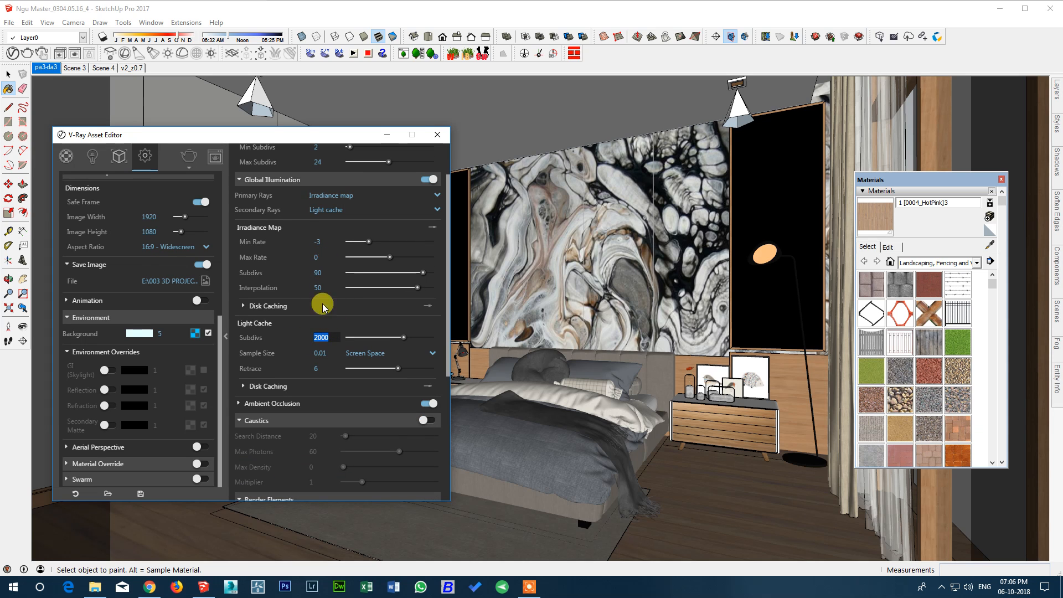
click(286, 403)
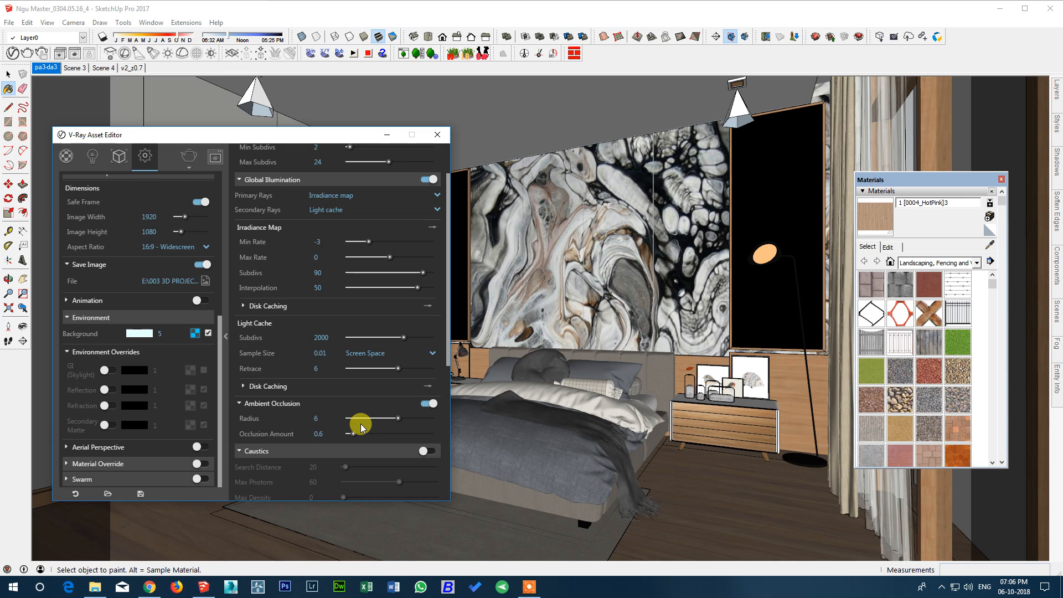
scroll(366, 424, down, 5)
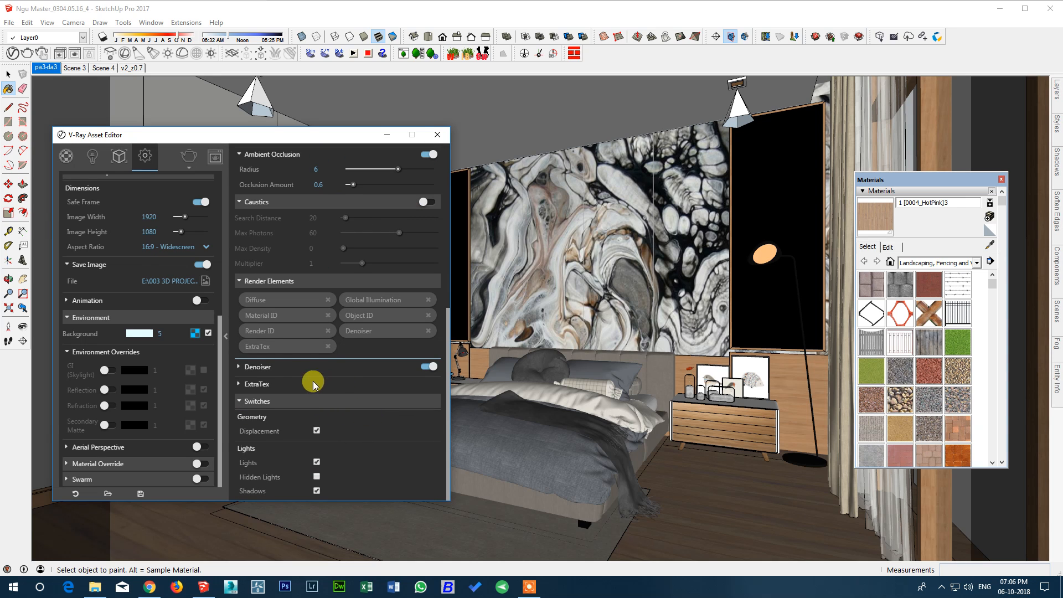
Step: Check the denoiser's settings and preset options, keeping the Mild preset
click(286, 367)
click(334, 380)
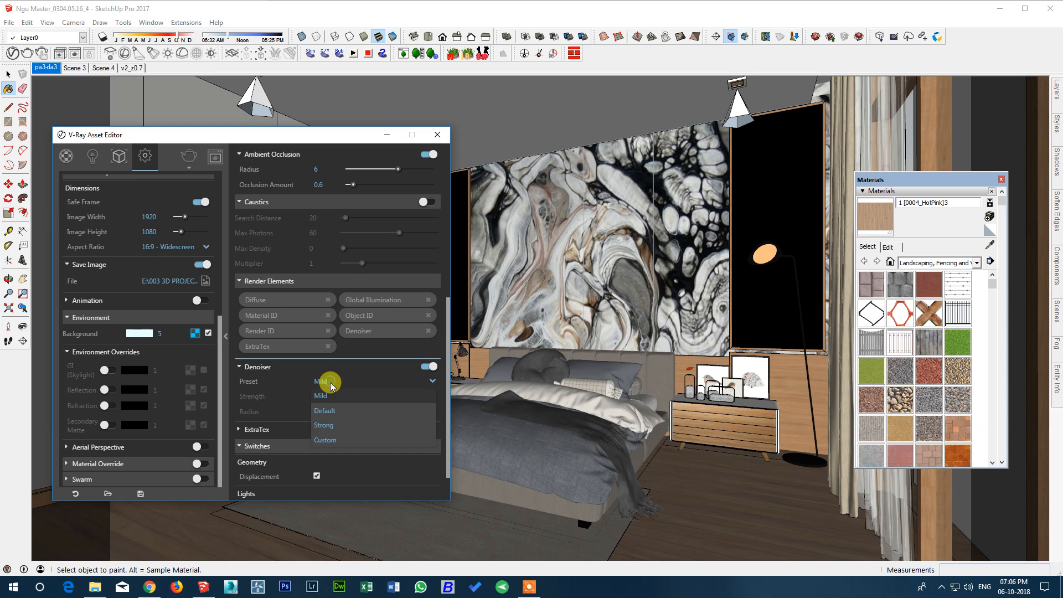
click(332, 389)
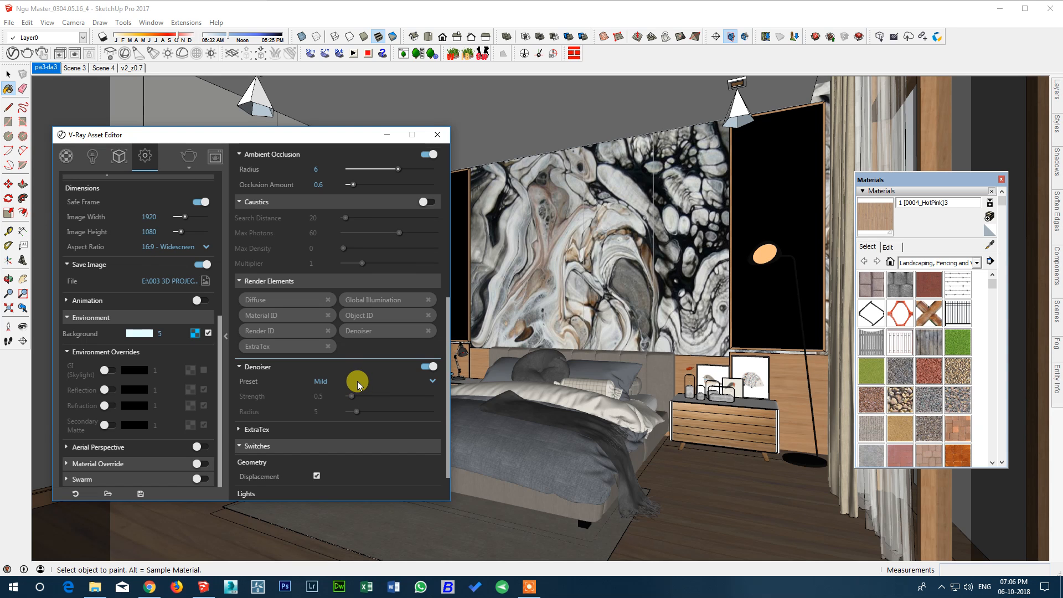
scroll(357, 379, down, 2)
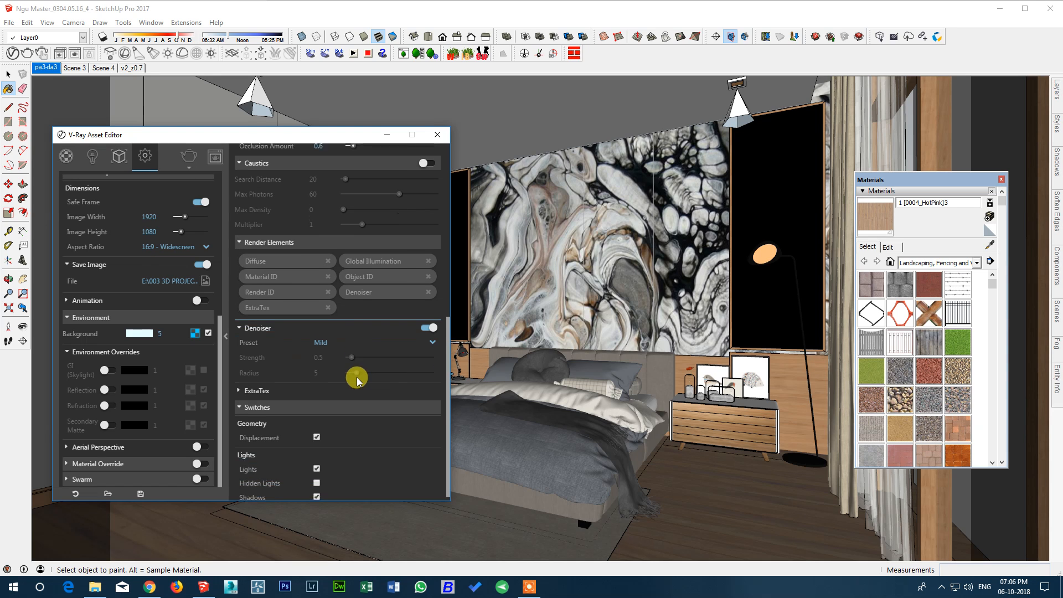
Step: Assign a Dirt texture to the ExtraTex render element
click(301, 385)
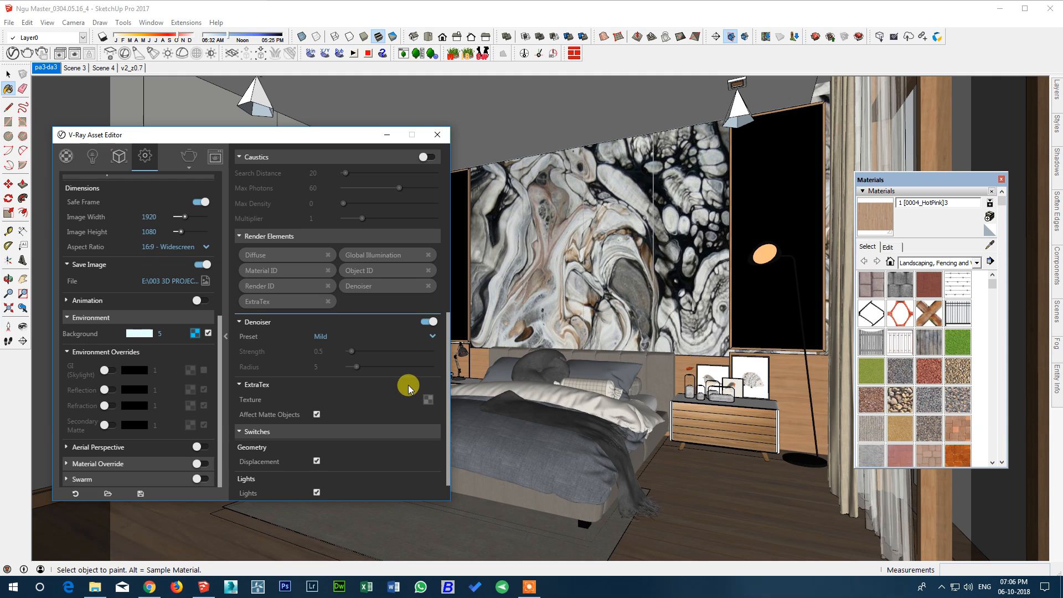
click(428, 399)
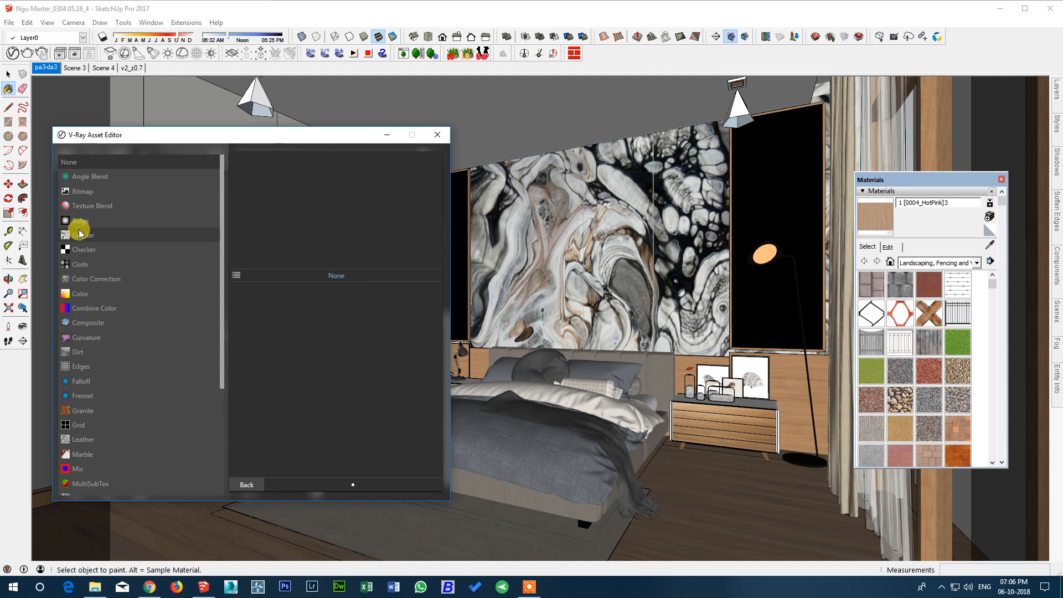
click(89, 192)
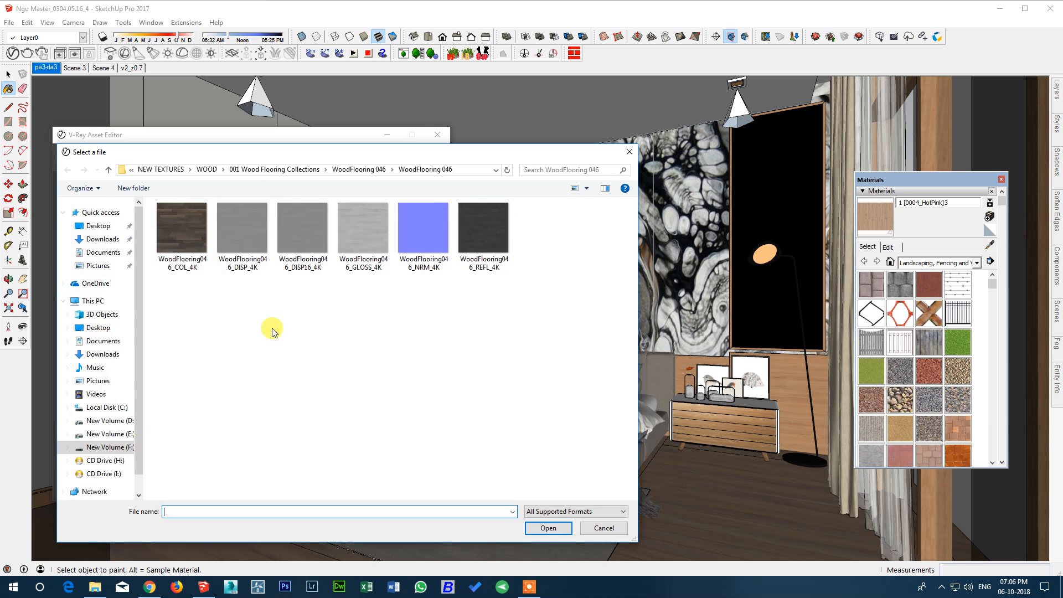
click(604, 529)
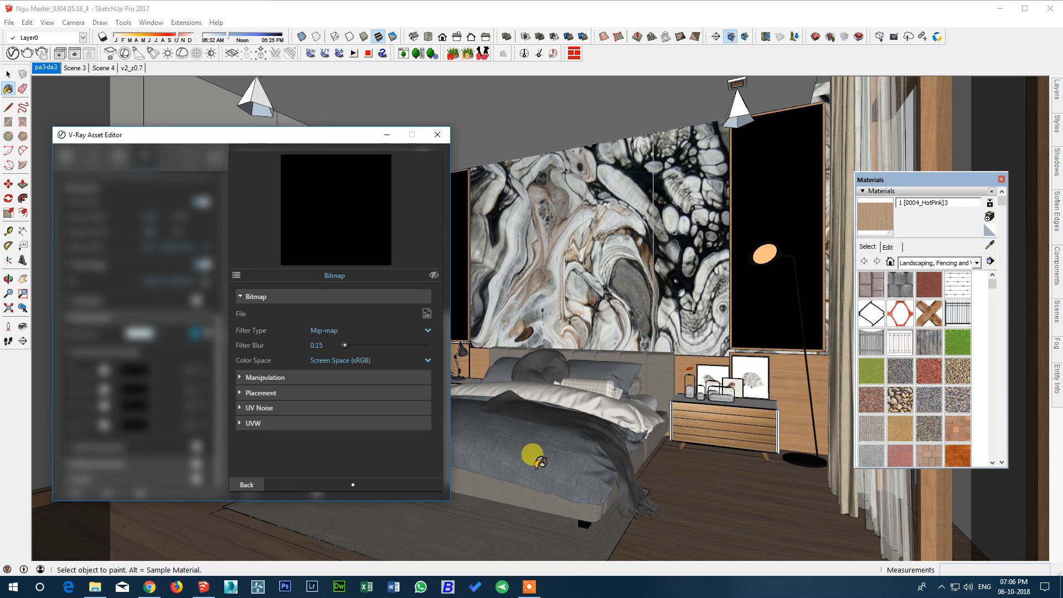
click(237, 280)
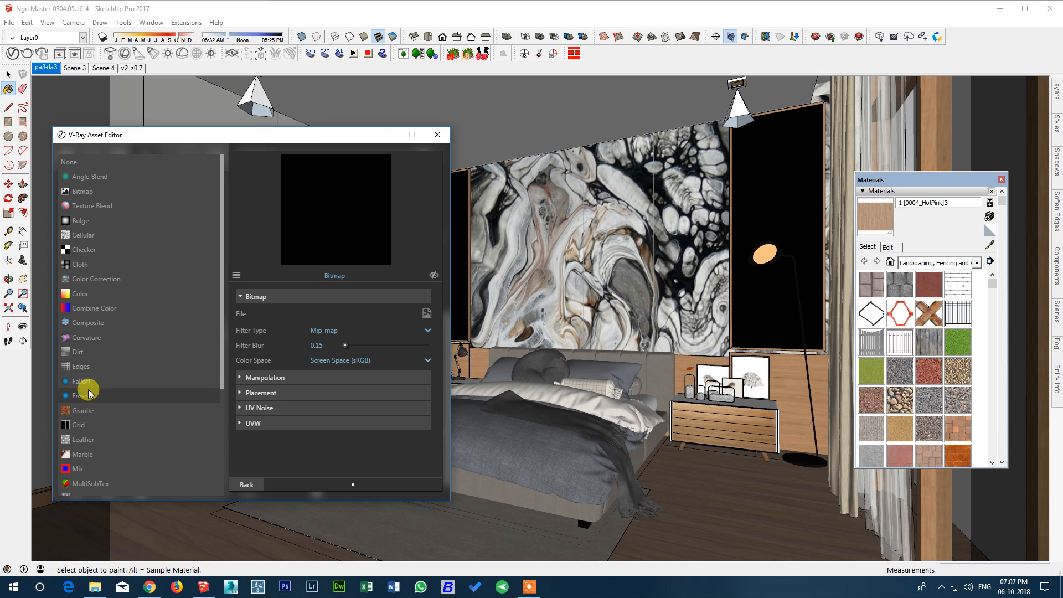
scroll(88, 357, down, 3)
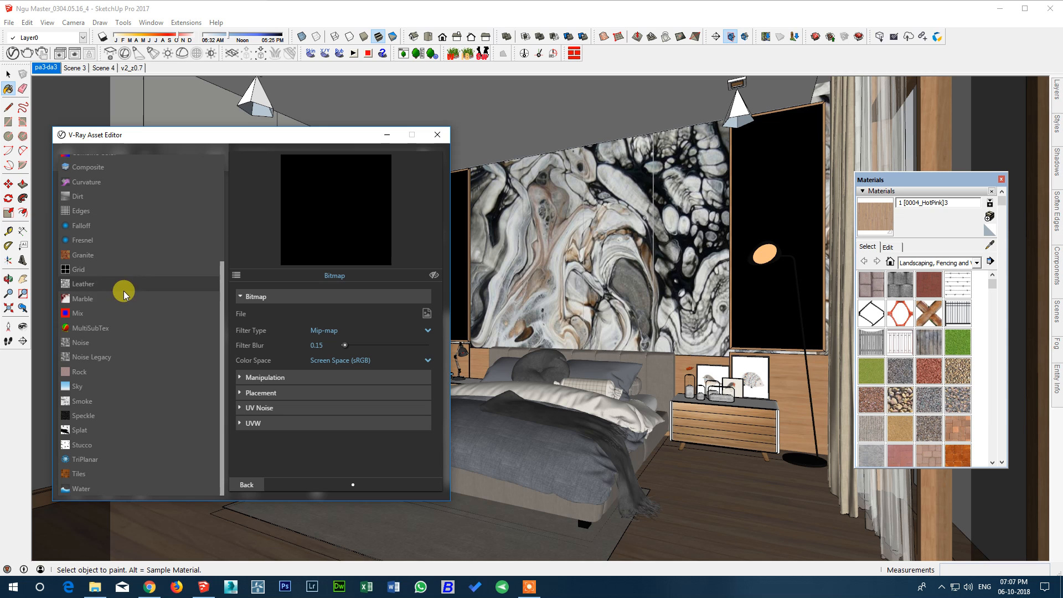
scroll(124, 293, up, 5)
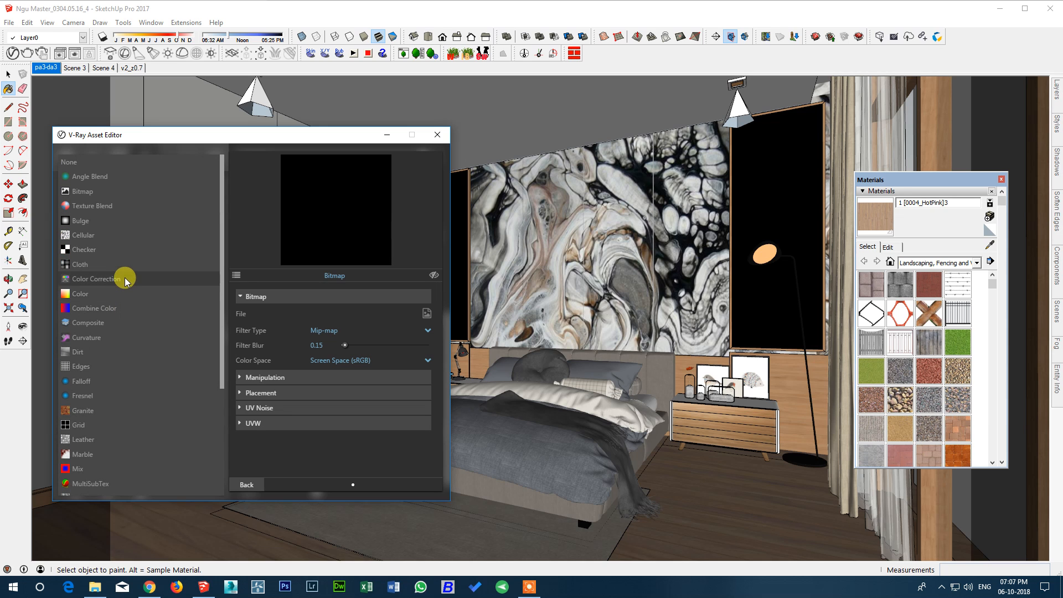
click(88, 351)
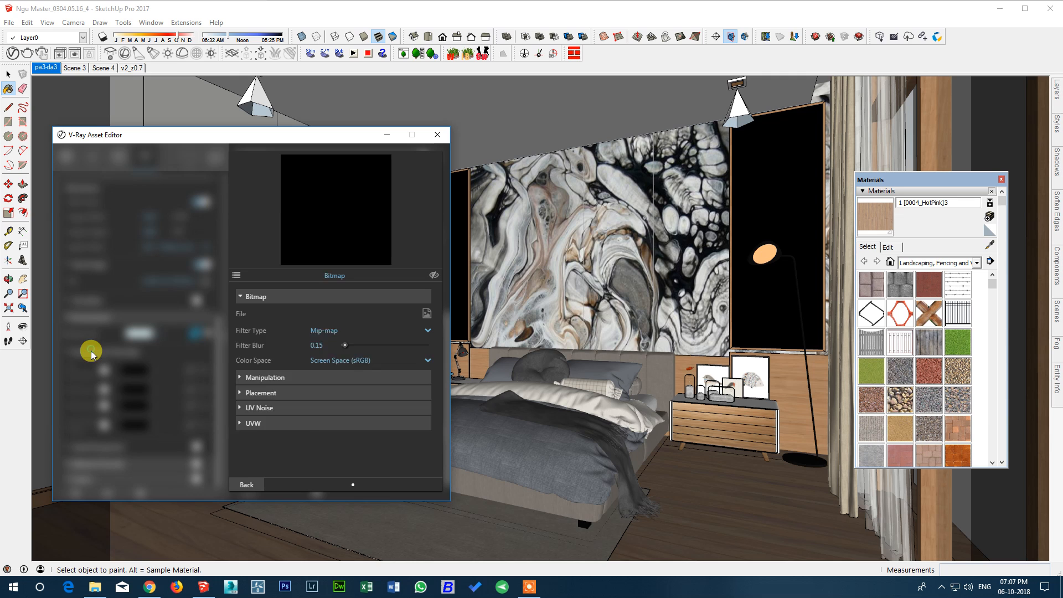
click(248, 483)
scroll(281, 439, down, 1)
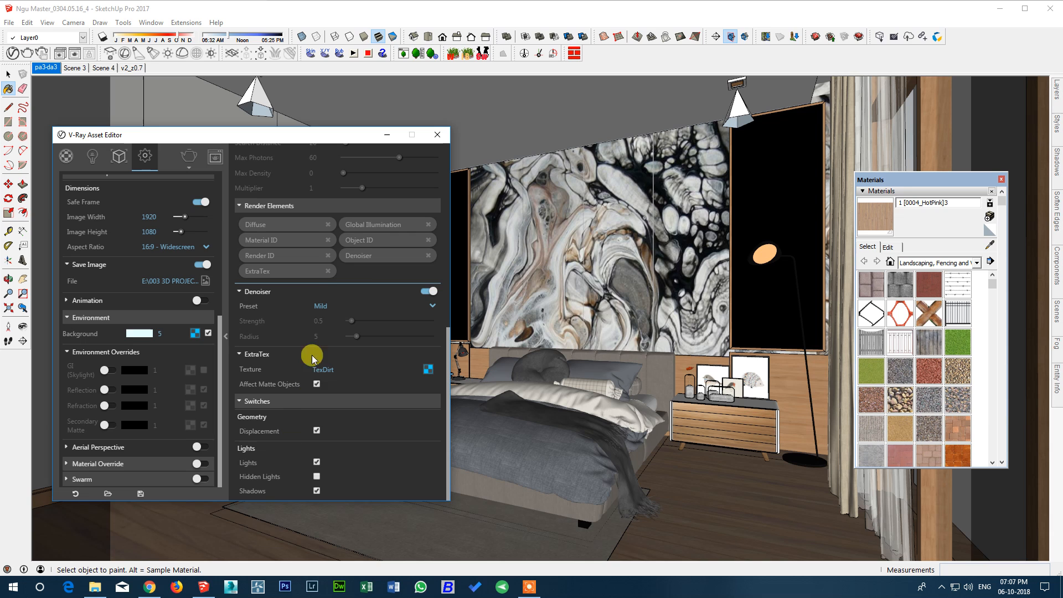
scroll(387, 283, up, 7)
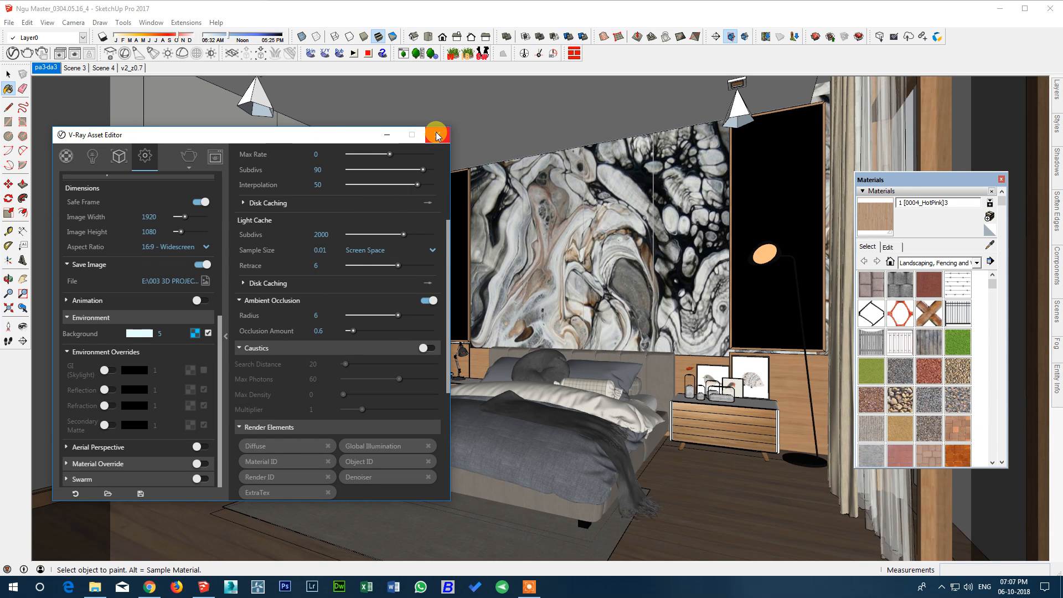
Step: Close the Materials panel, start the V-Ray render and put away the Asset Editor
click(1001, 179)
key(space)
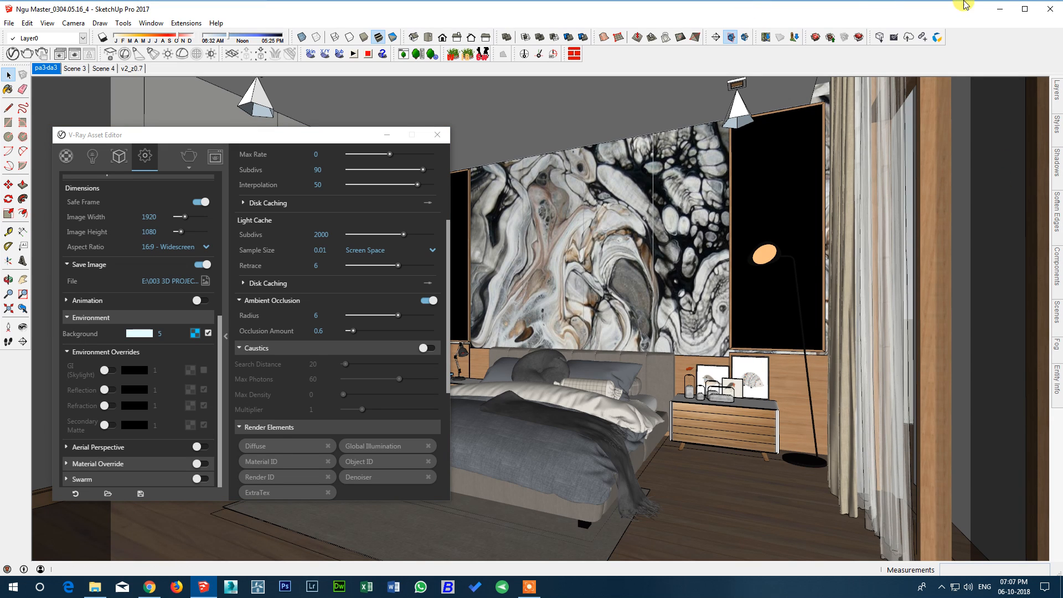
click(1022, 10)
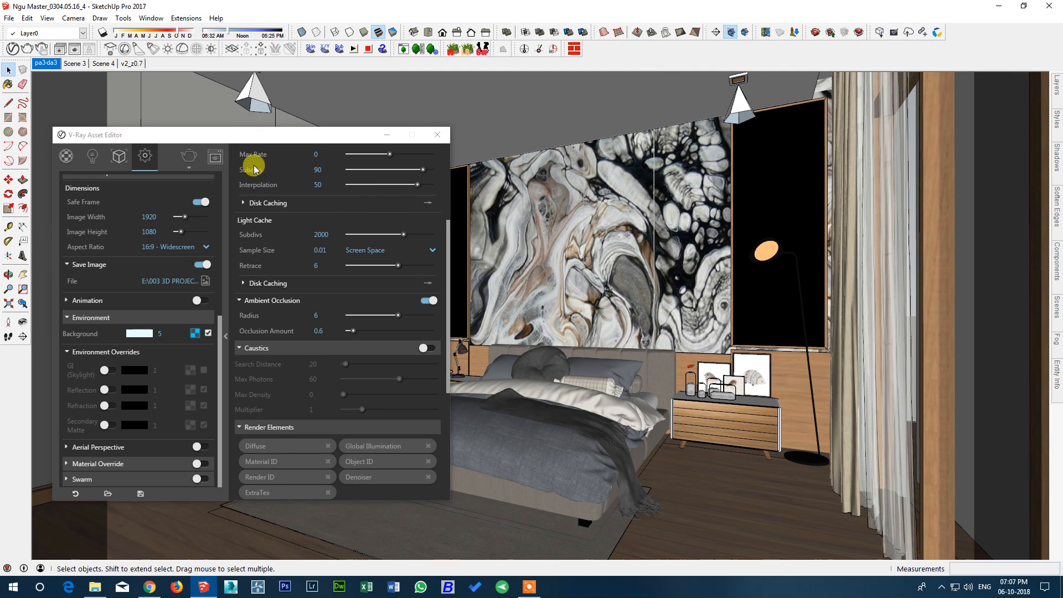
click(193, 157)
click(446, 136)
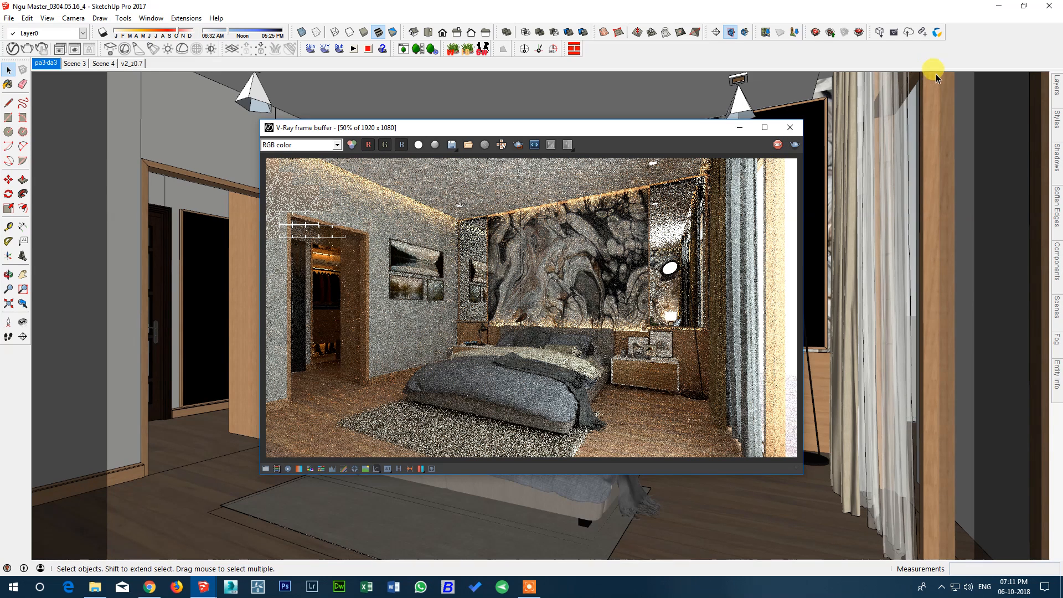
click(529, 587)
click(709, 568)
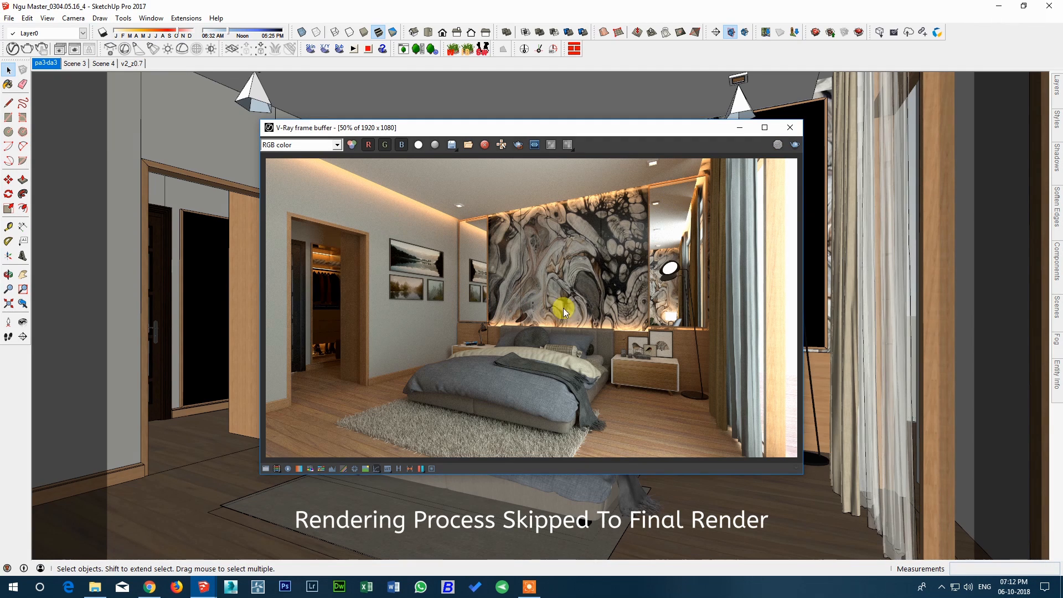
Step: Inspect the finished render enlarged in the maximized frame buffer at 100%, and restore the frame buffer to its smaller size
click(764, 128)
double_click(454, 253)
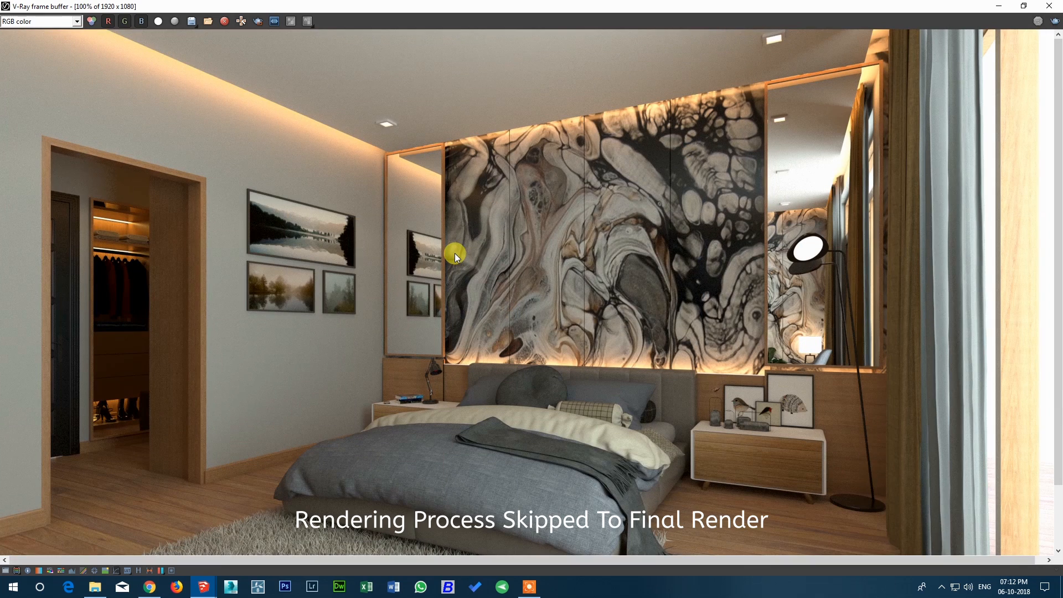
scroll(454, 253, down, 1)
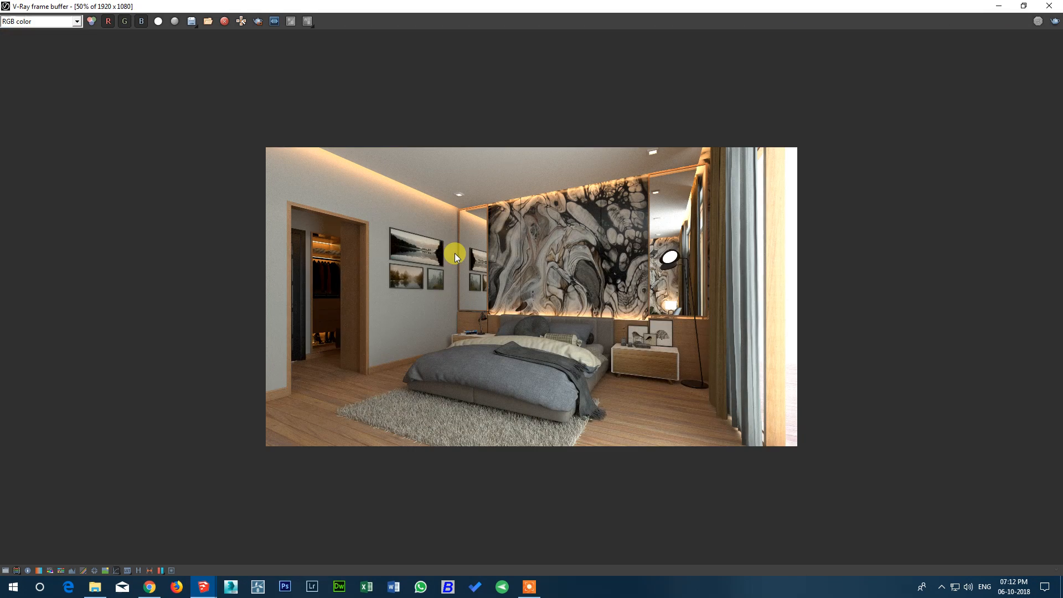
click(1023, 5)
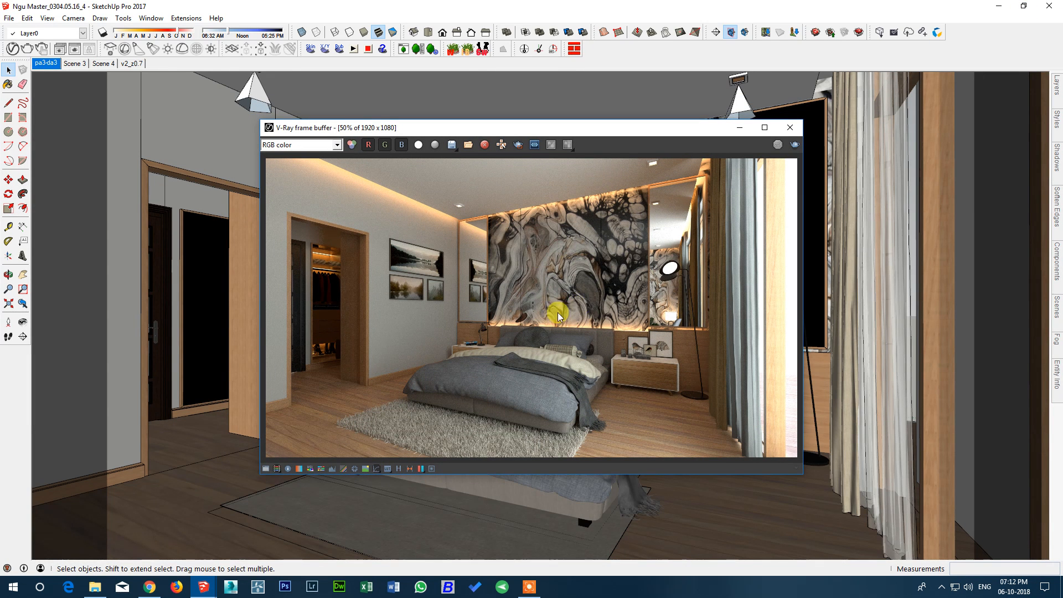
Step: Switch to File Explorer and delete the AutoSave_Ngu Master_0304.05.16_4 file from the PROJECT 009 folder
click(95, 587)
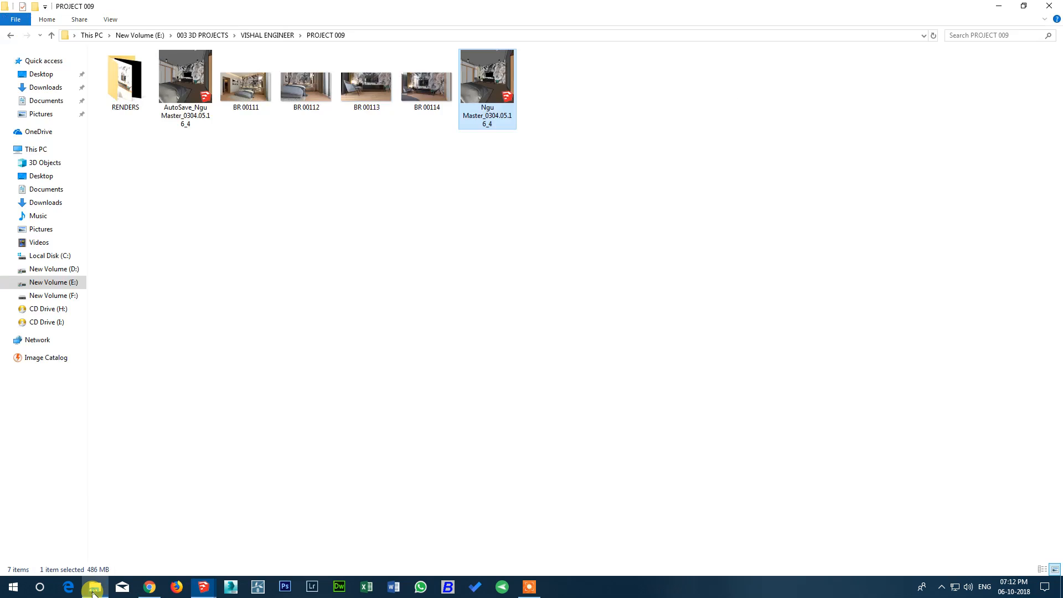
click(372, 226)
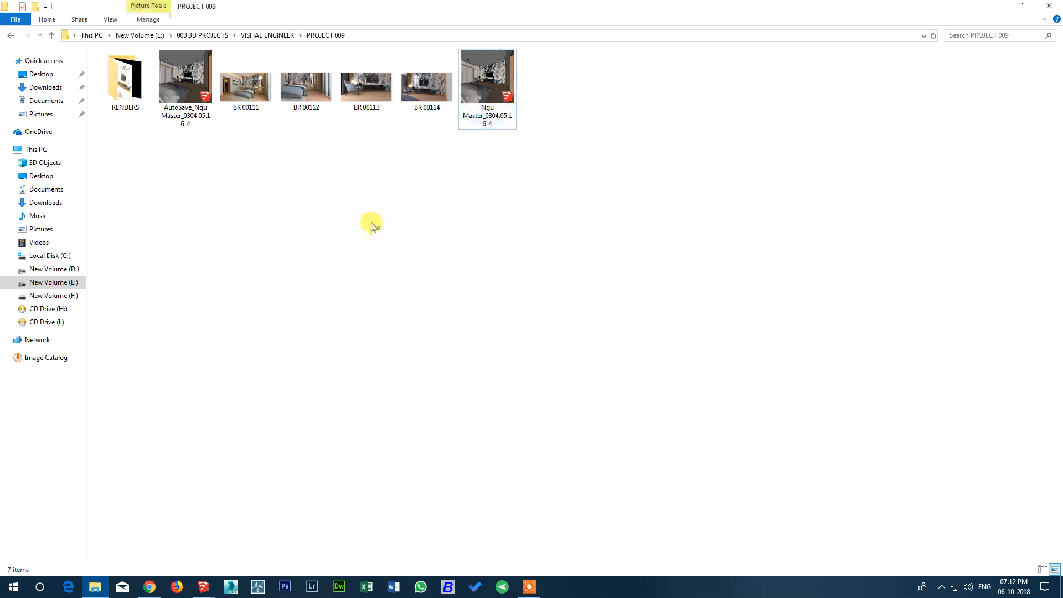
click(202, 103)
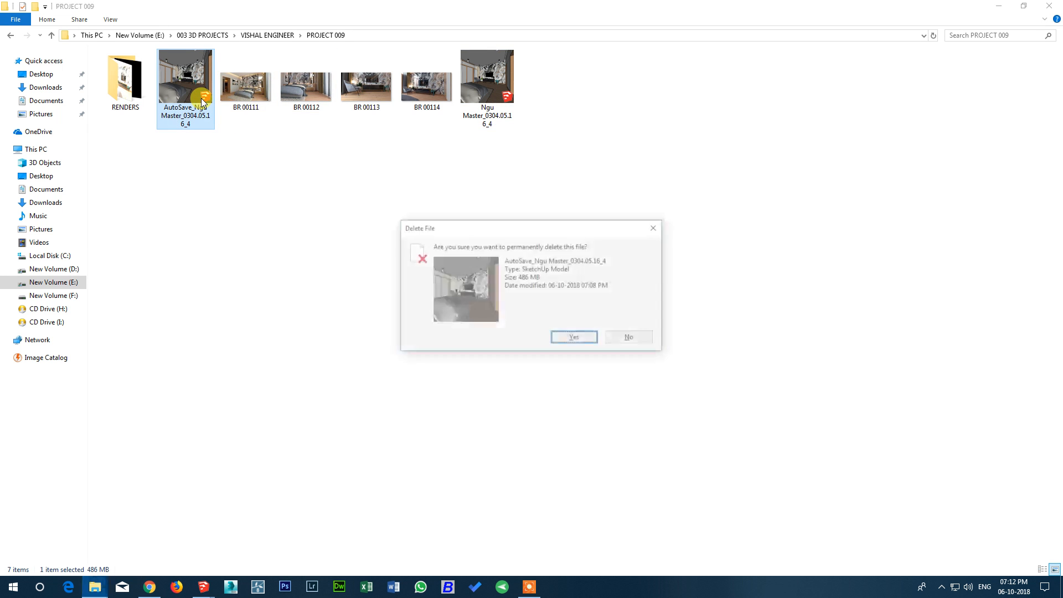
key(Delete)
Step: Open the BR 00111 image from the project folder and view it full screen
double_click(180, 94)
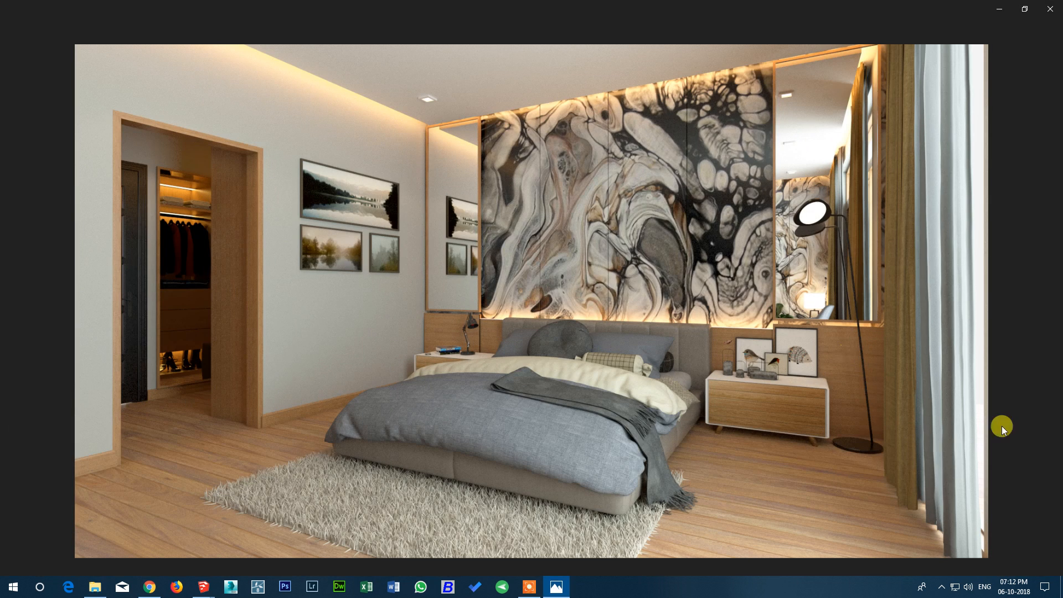
click(1045, 556)
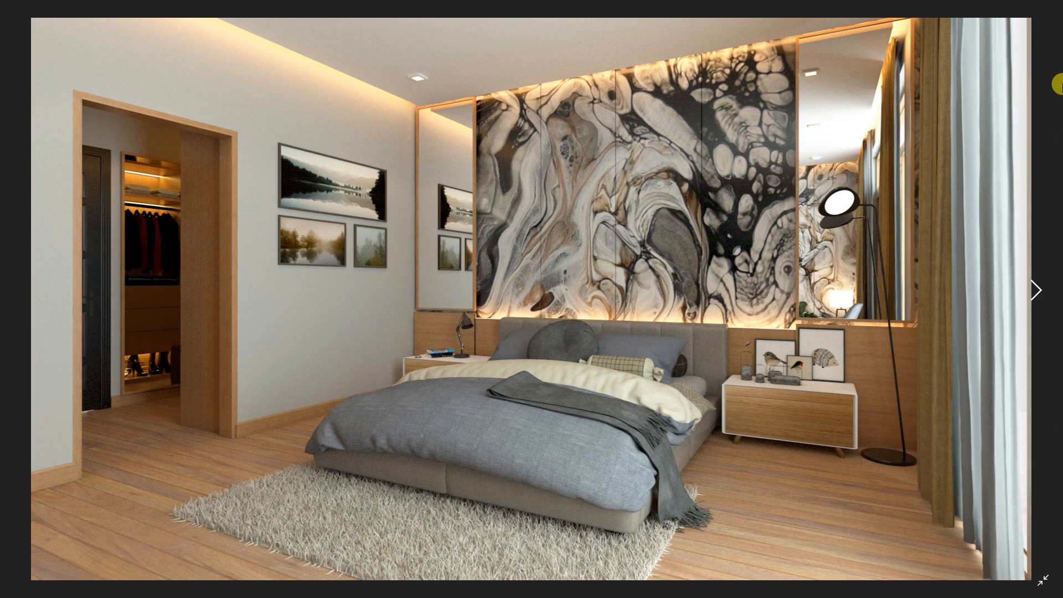